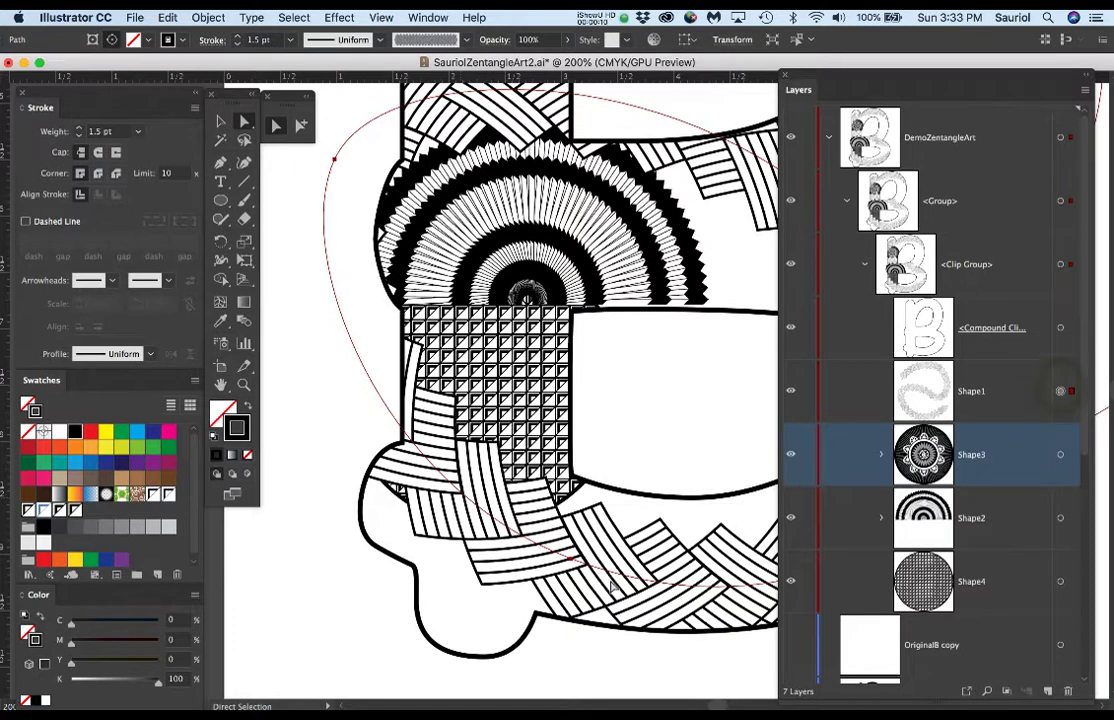
Replace the brush on the selected Shape1 path with Art Brush 6, trying the dotted brush as an alternative
{"action": "scroll", "coordinate": [628, 518], "scroll_direction": "down", "scroll_amount": 1}
{"action": "scroll", "coordinate": [628, 518], "scroll_direction": "down", "scroll_amount": 1}
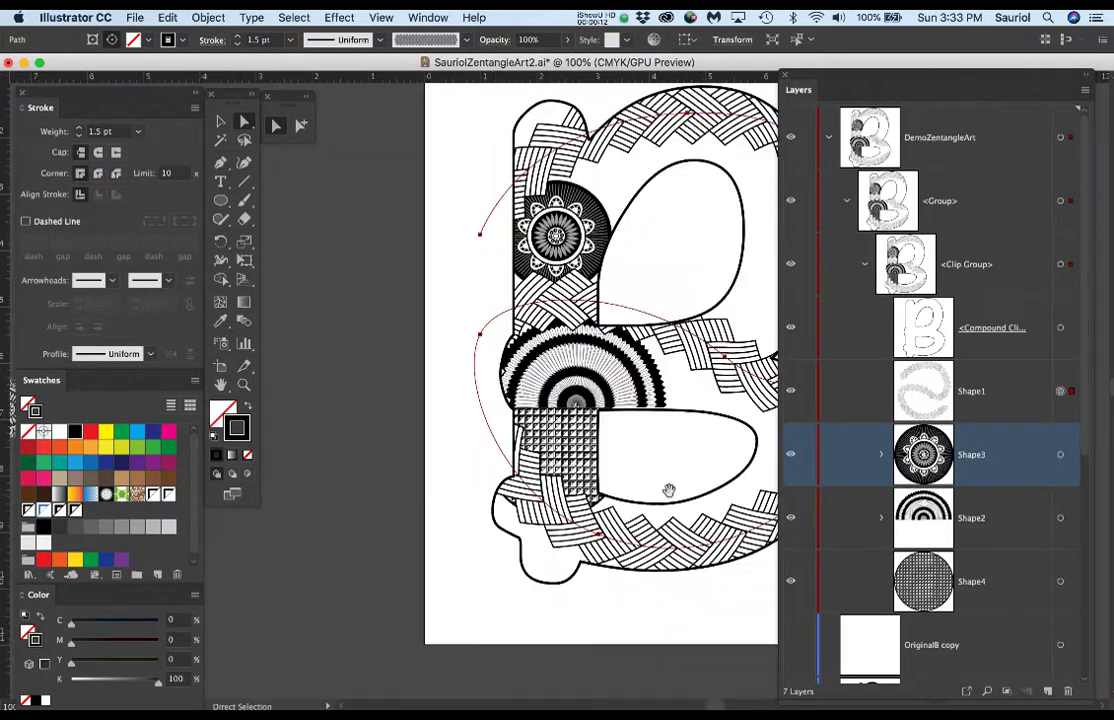
{"action": "left_click", "coordinate": [427, 17]}
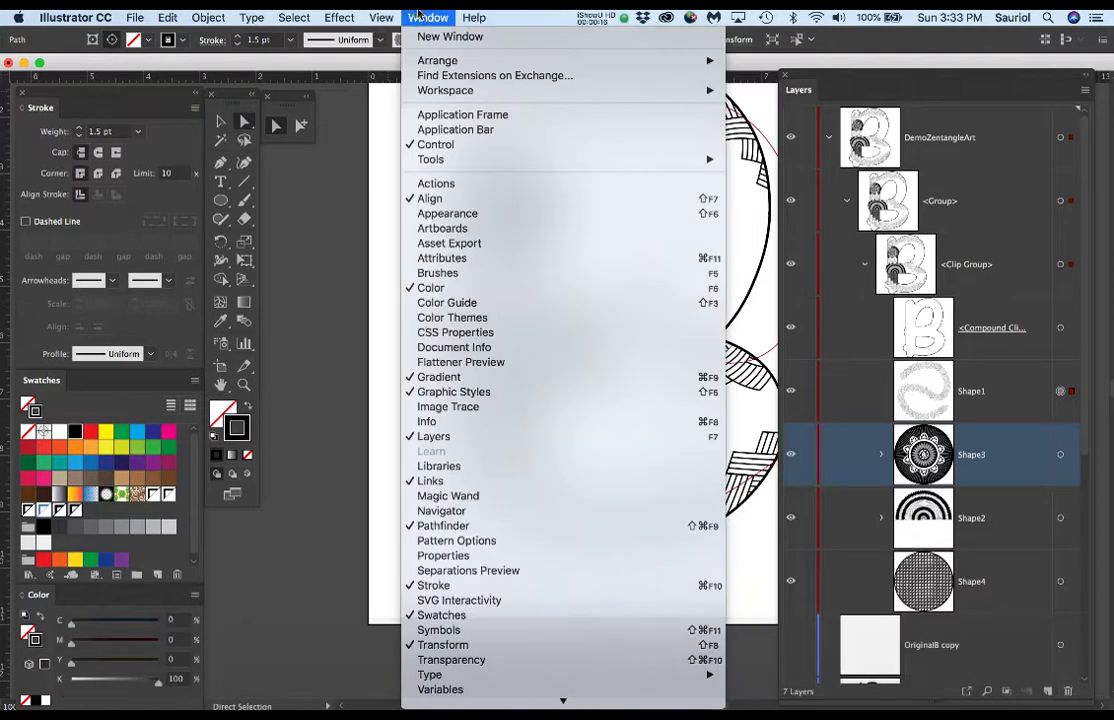
{"action": "left_click", "coordinate": [425, 273]}
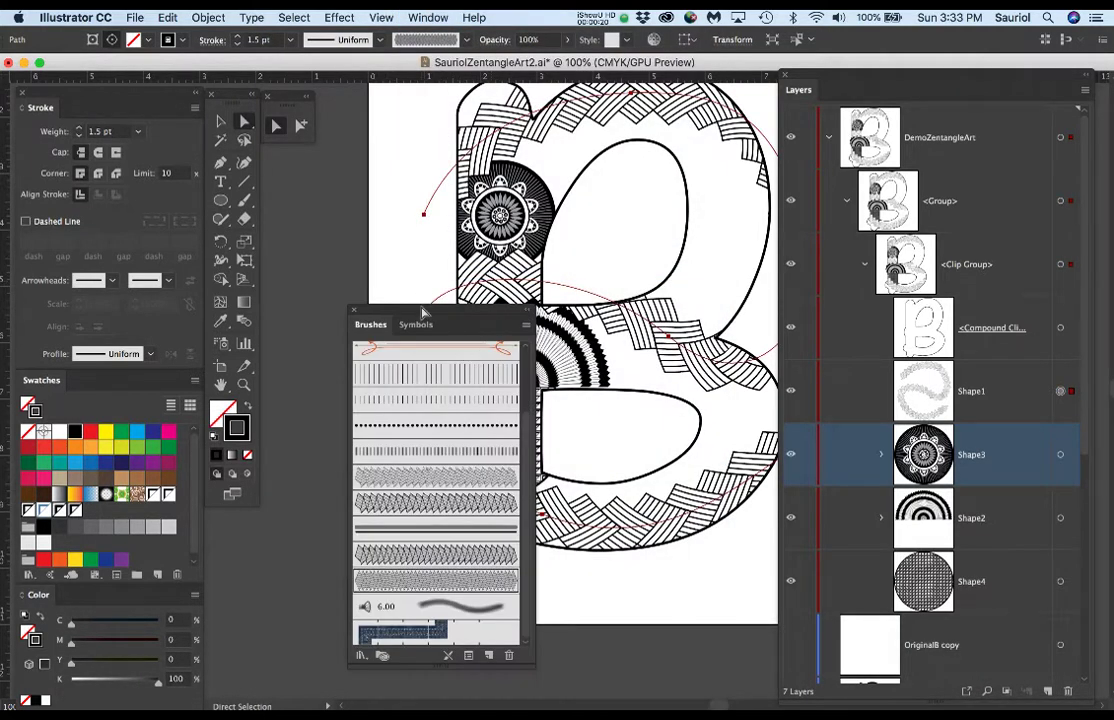
{"action": "left_click_drag", "start_coordinate": [427, 315], "coordinate": [277, 253]}
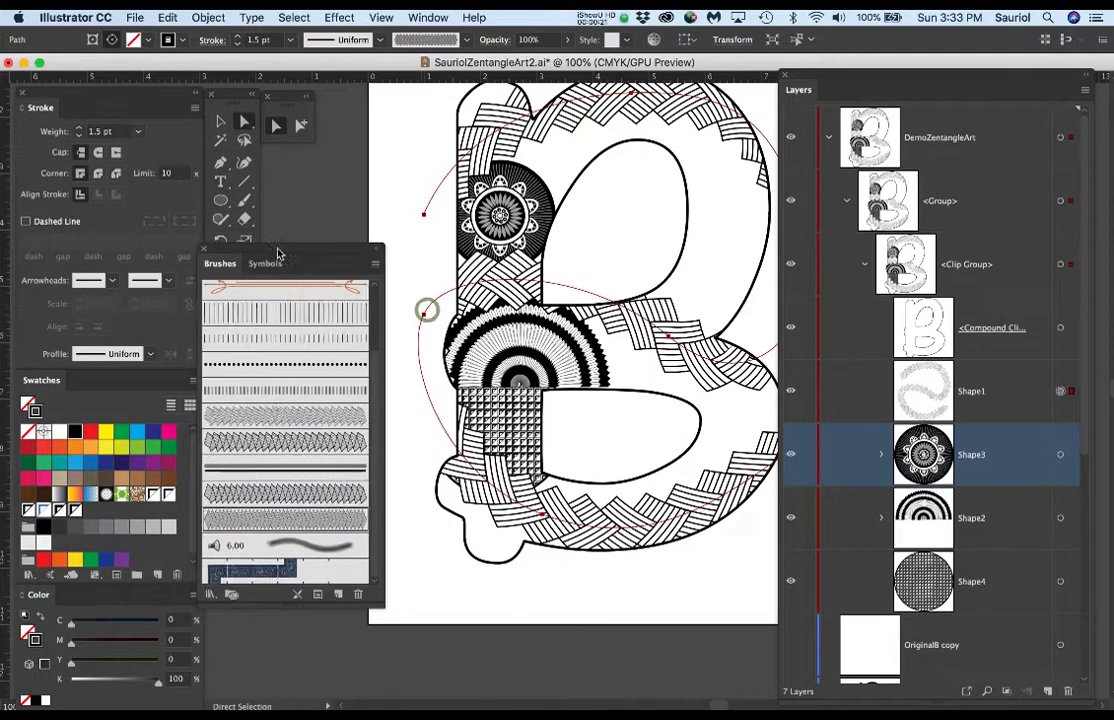
{"action": "left_click", "coordinate": [342, 494]}
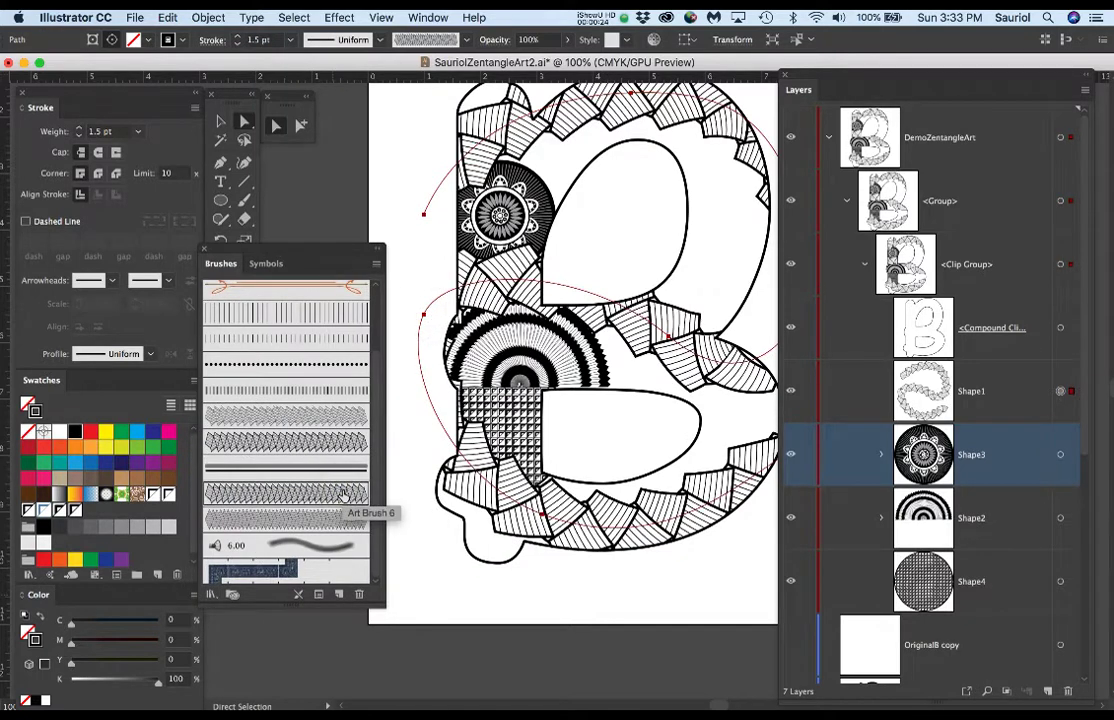
{"action": "left_click", "coordinate": [322, 366]}
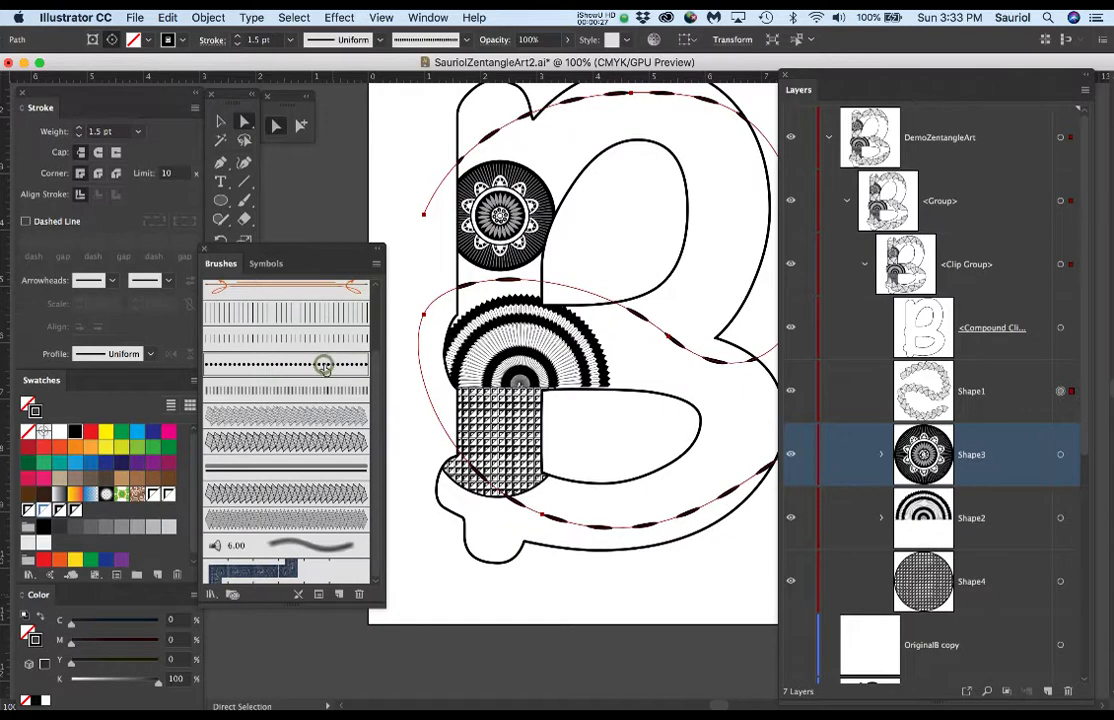
{"action": "left_click", "coordinate": [312, 494]}
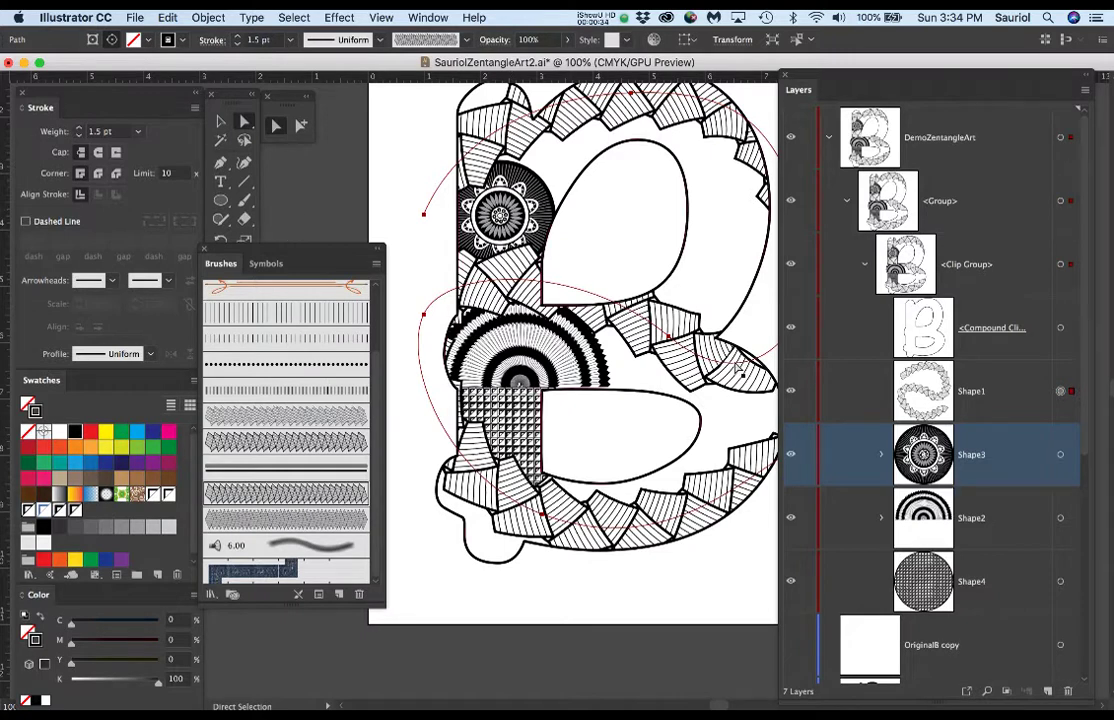
{"action": "key", "text": "F5"}
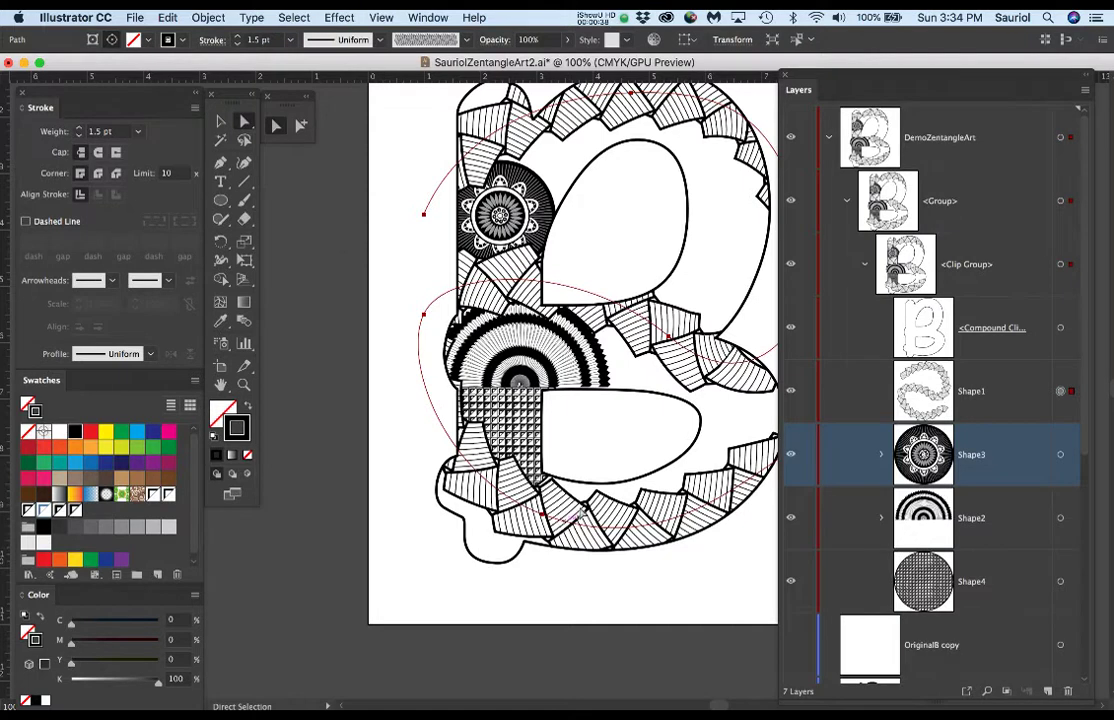
Recolor the black of the Shape1 brush pattern to purple with hue 296, saturation 91 and brightness 71
{"action": "key", "text": "super+equal"}
{"action": "left_click_drag", "start_coordinate": [578, 484], "coordinate": [545, 496]}
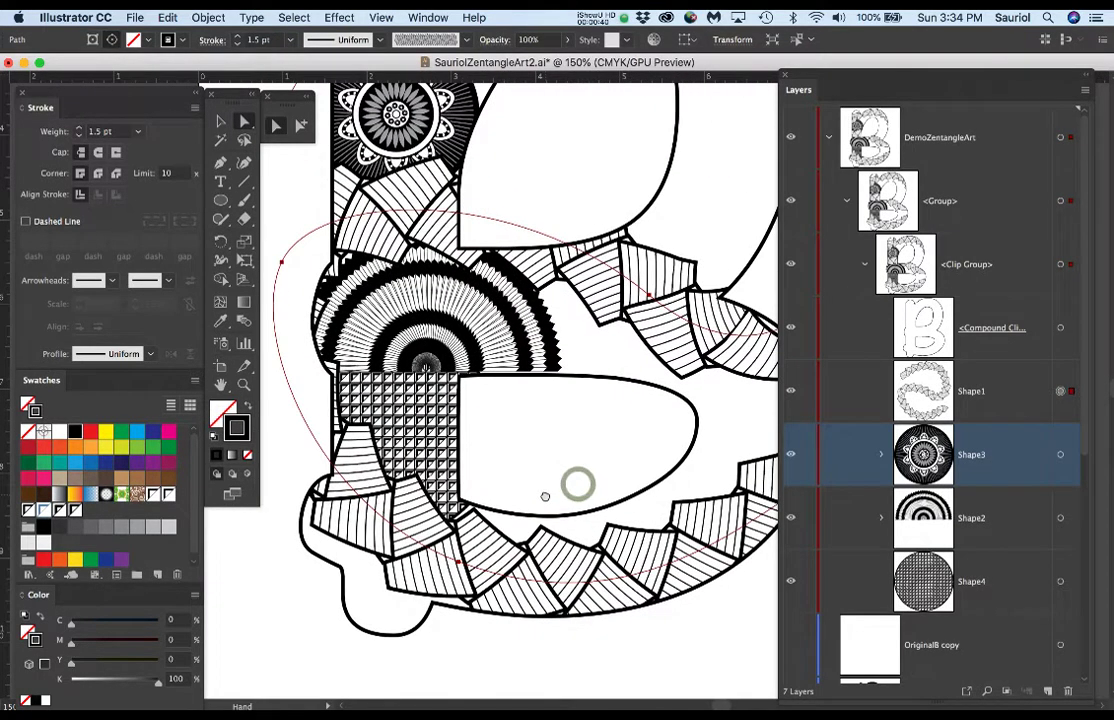
{"action": "left_click", "coordinate": [1058, 455]}
{"action": "left_click", "coordinate": [1062, 392]}
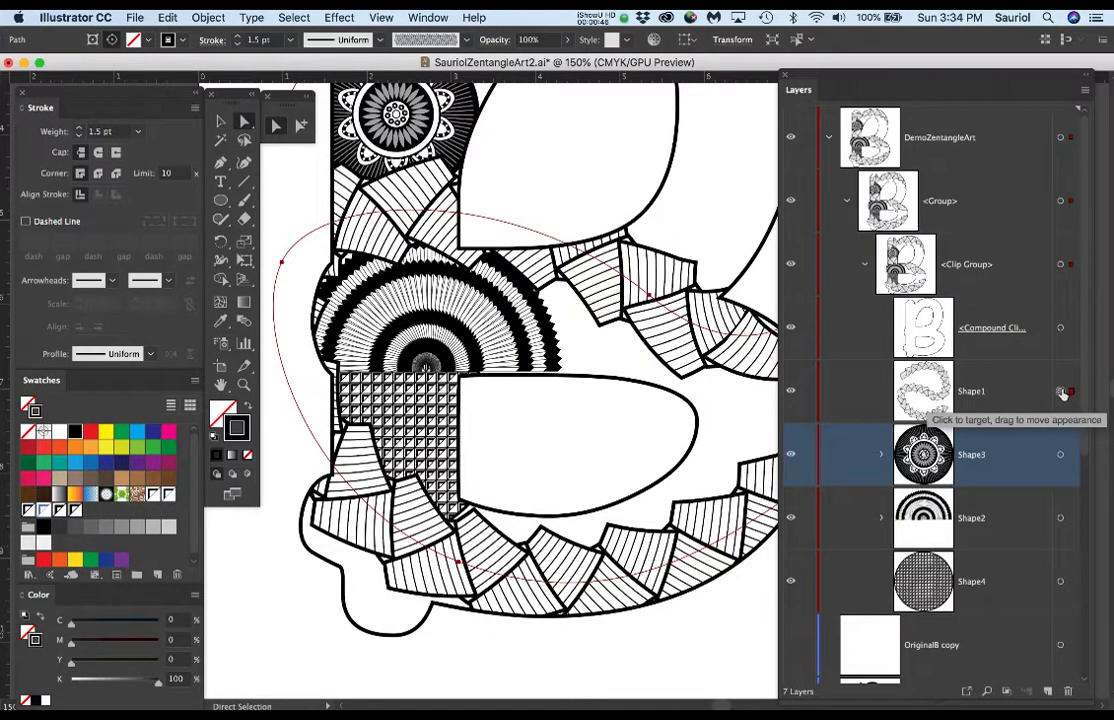
{"action": "left_click", "coordinate": [168, 17]}
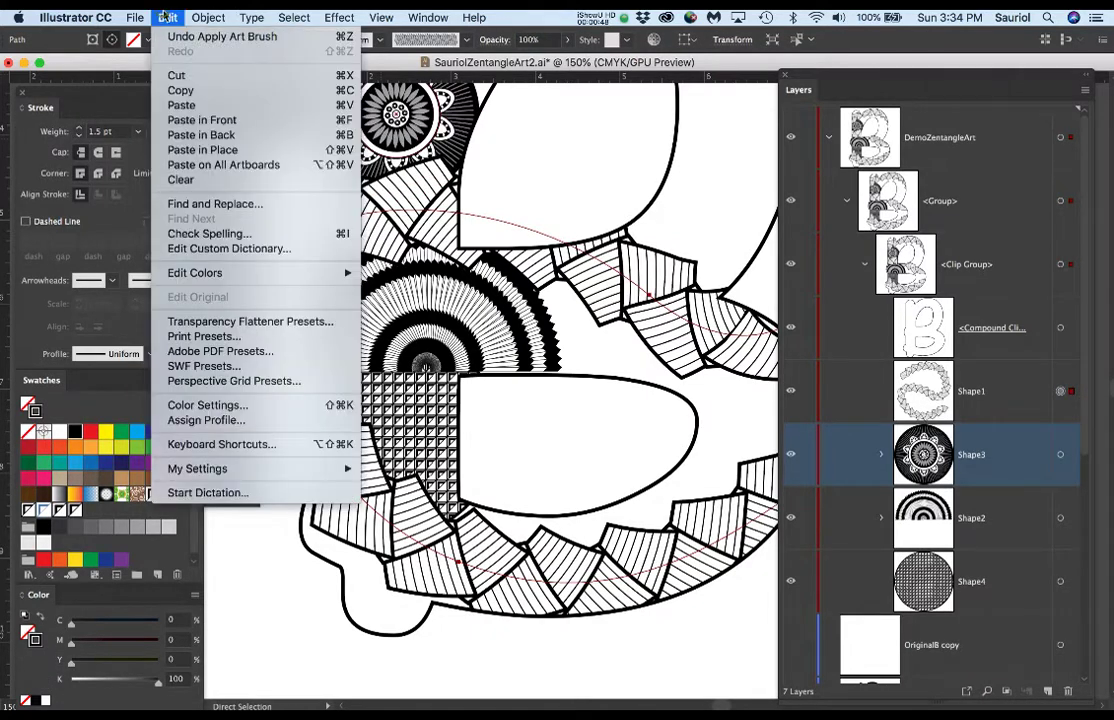
{"action": "mouse_move", "coordinate": [175, 277]}
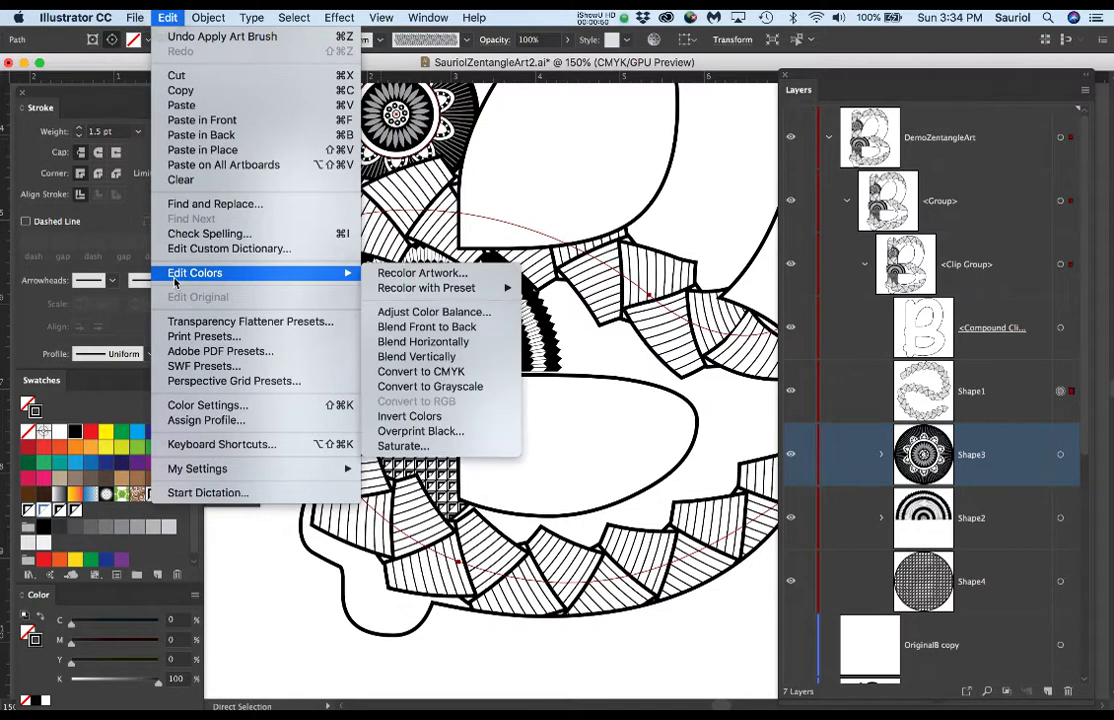
{"action": "left_click", "coordinate": [378, 273]}
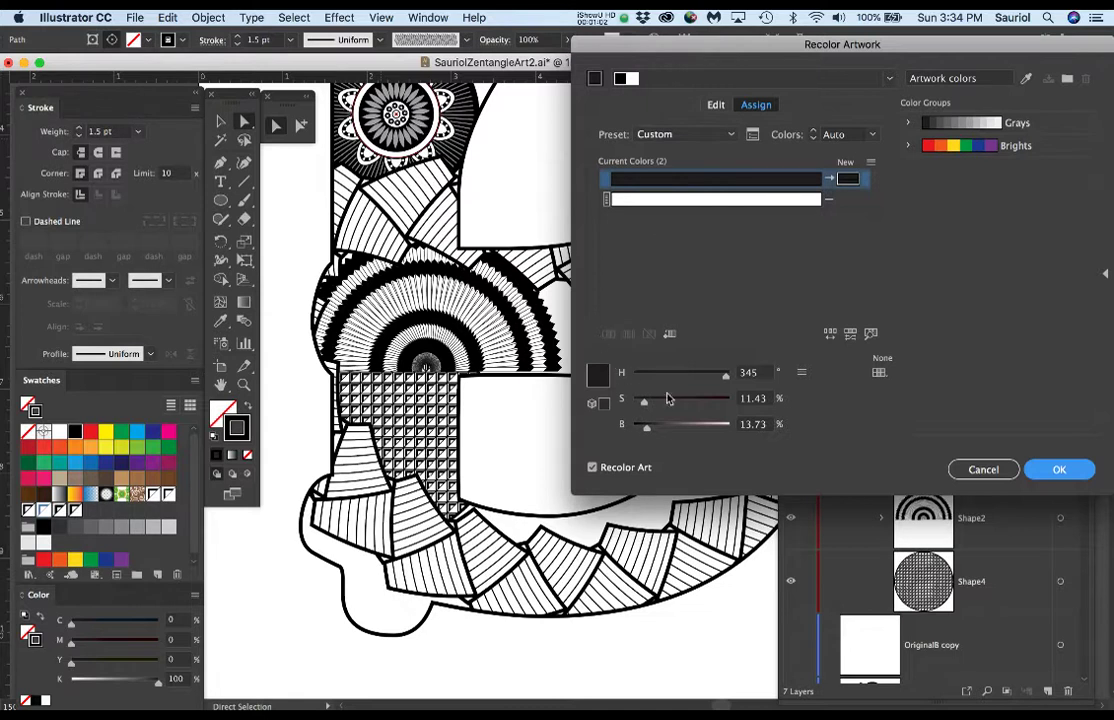
{"action": "left_click_drag", "start_coordinate": [650, 428], "coordinate": [702, 426]}
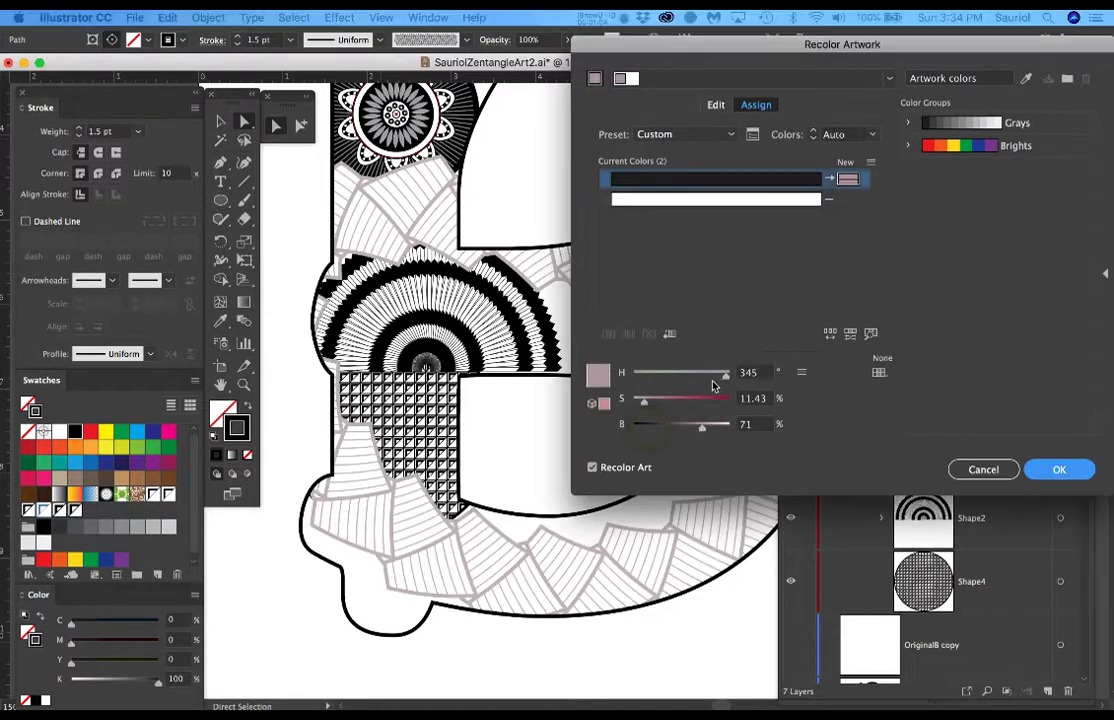
{"action": "left_click_drag", "start_coordinate": [725, 376], "coordinate": [670, 381]}
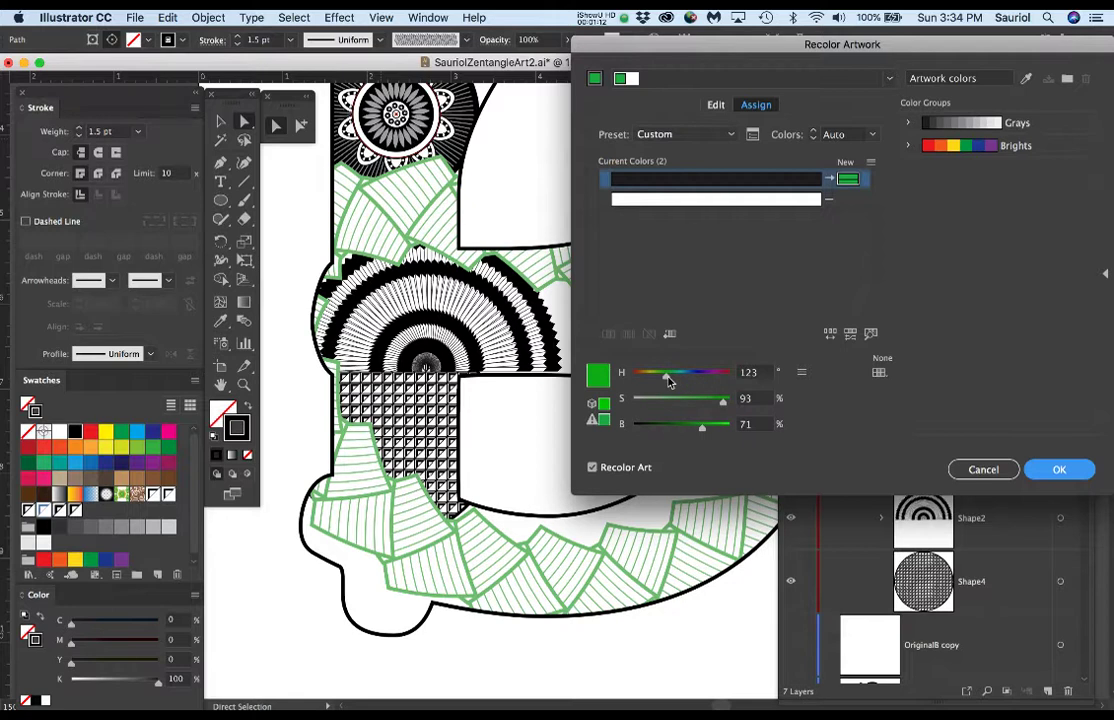
{"action": "left_click_drag", "start_coordinate": [668, 381], "coordinate": [711, 386]}
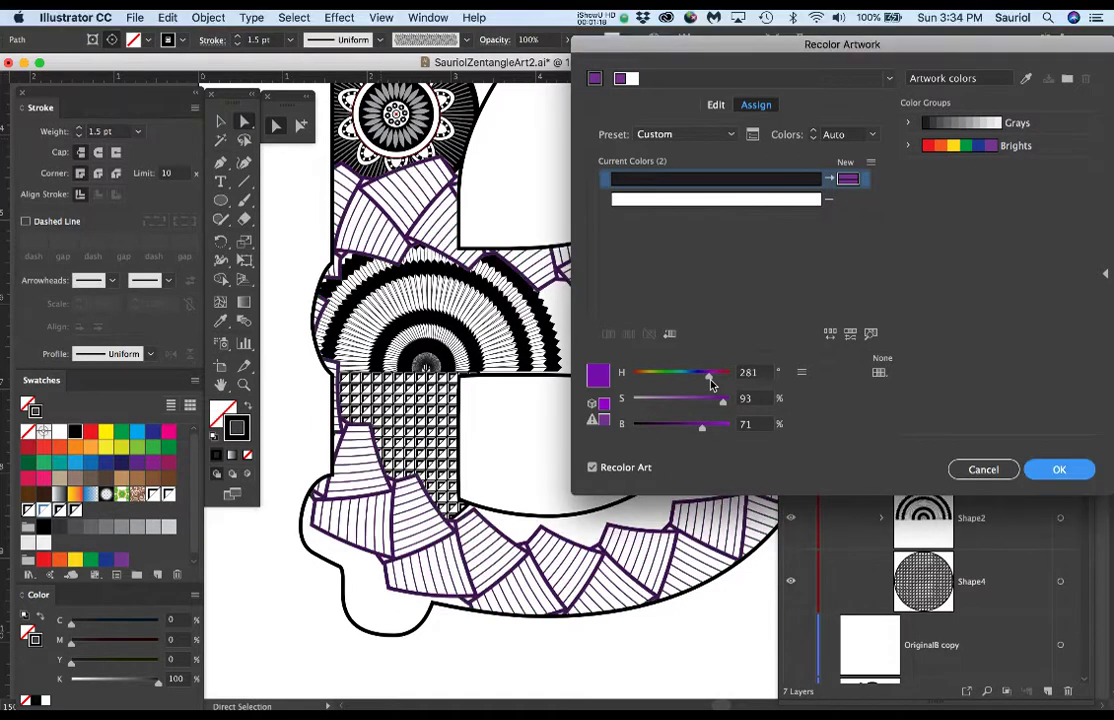
{"action": "left_click_drag", "start_coordinate": [711, 385], "coordinate": [723, 405]}
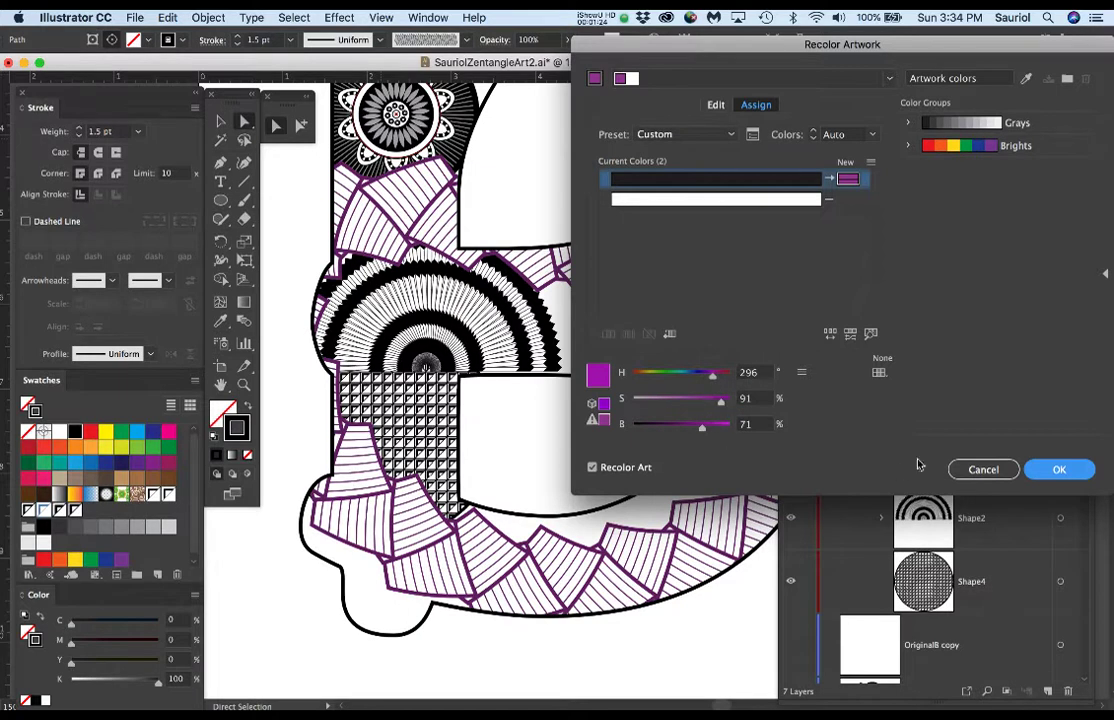
{"action": "left_click", "coordinate": [1055, 470]}
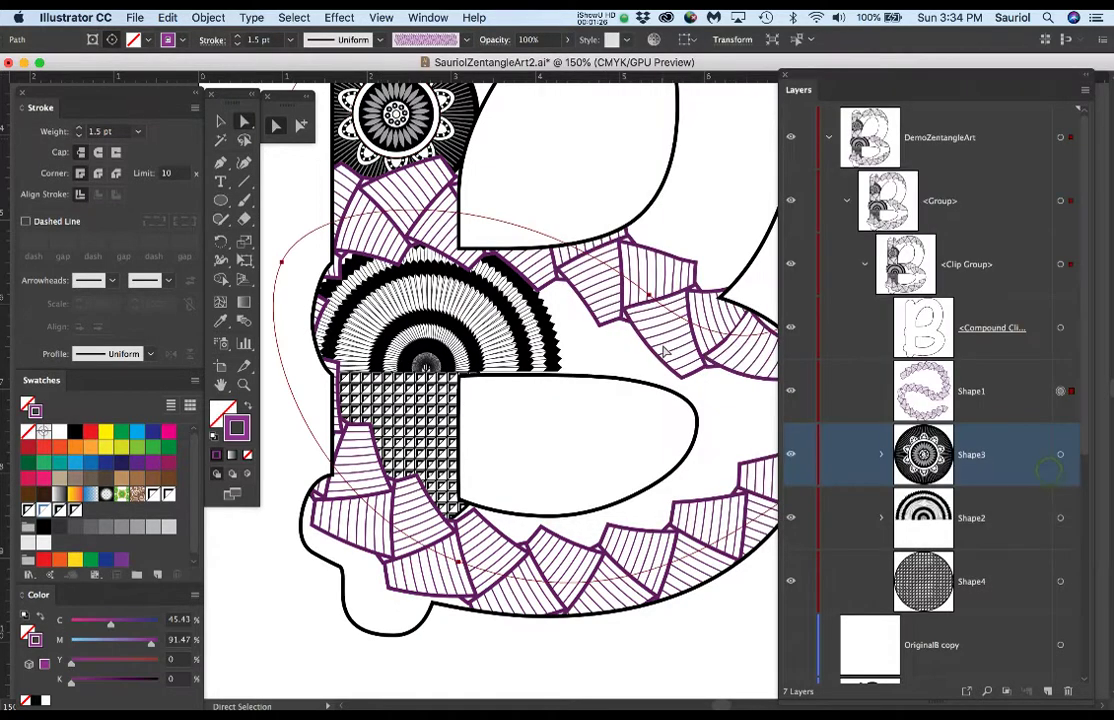
Recolor the black of the Shape4 grid-pattern circle to blue with hue 197, saturation 76 and brightness 71
{"action": "left_click", "coordinate": [1061, 585]}
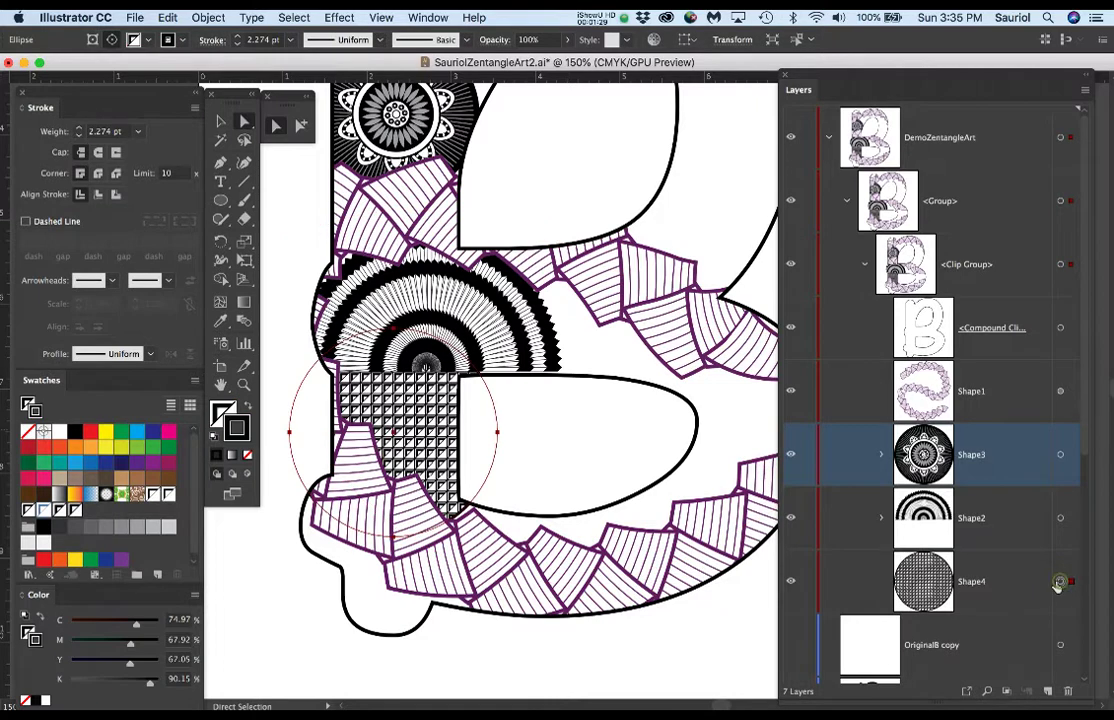
{"action": "left_click", "coordinate": [205, 17]}
{"action": "mouse_move", "coordinate": [345, 273]}
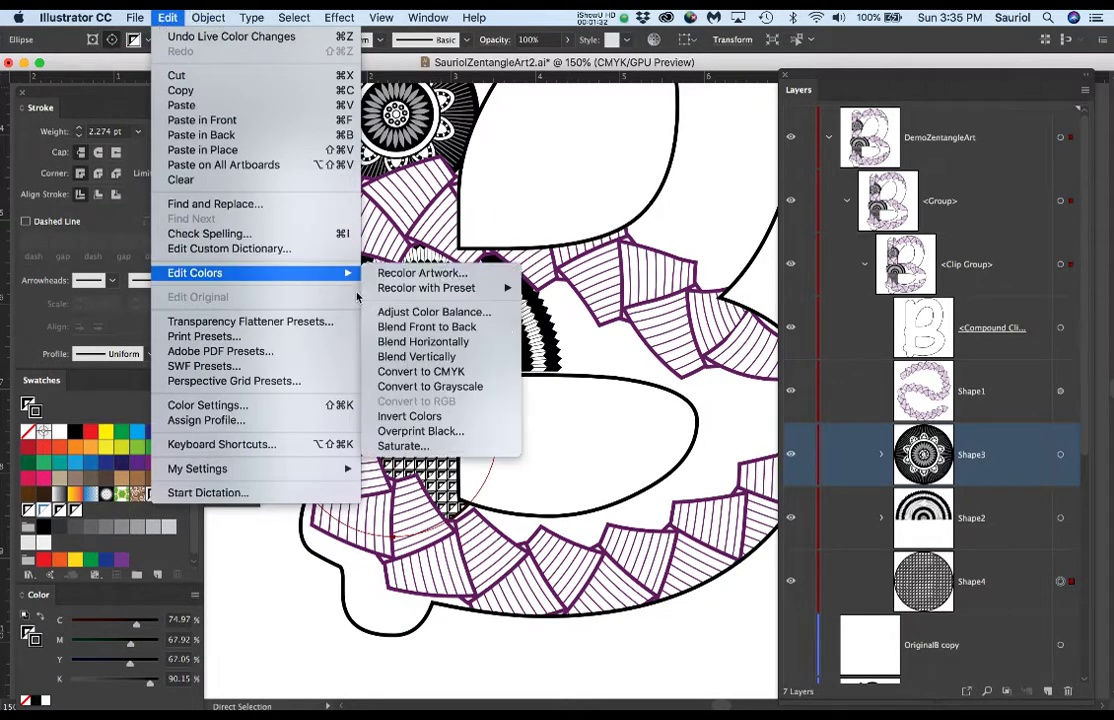
{"action": "left_click", "coordinate": [422, 273]}
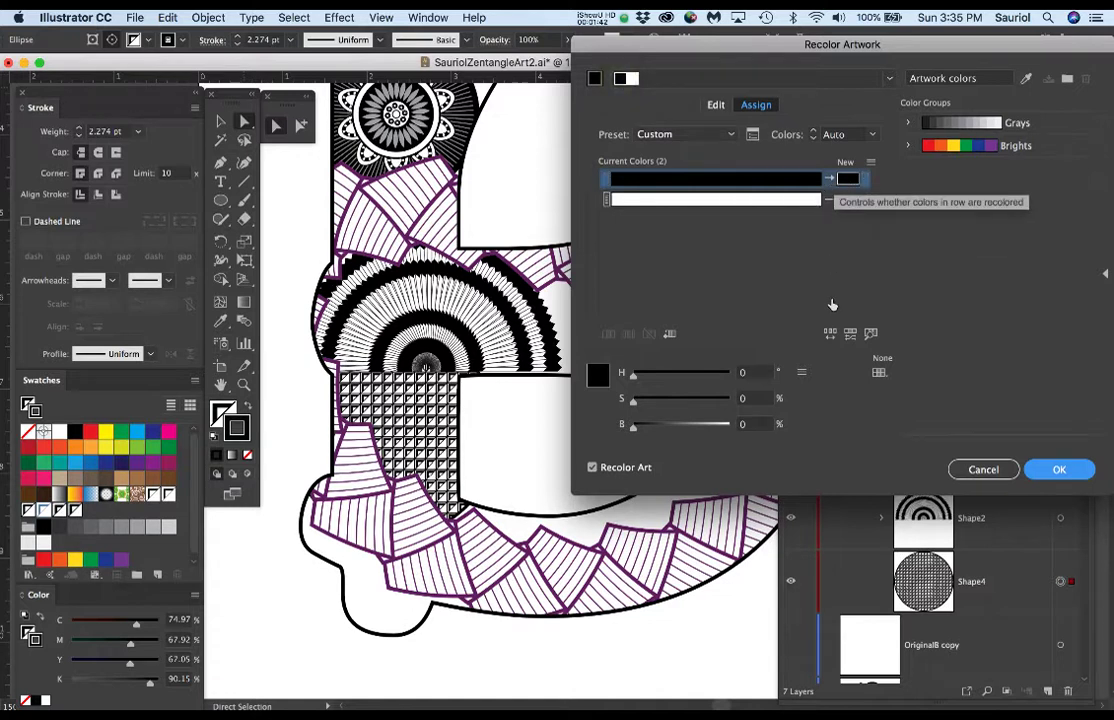
{"action": "left_click_drag", "start_coordinate": [635, 427], "coordinate": [702, 426]}
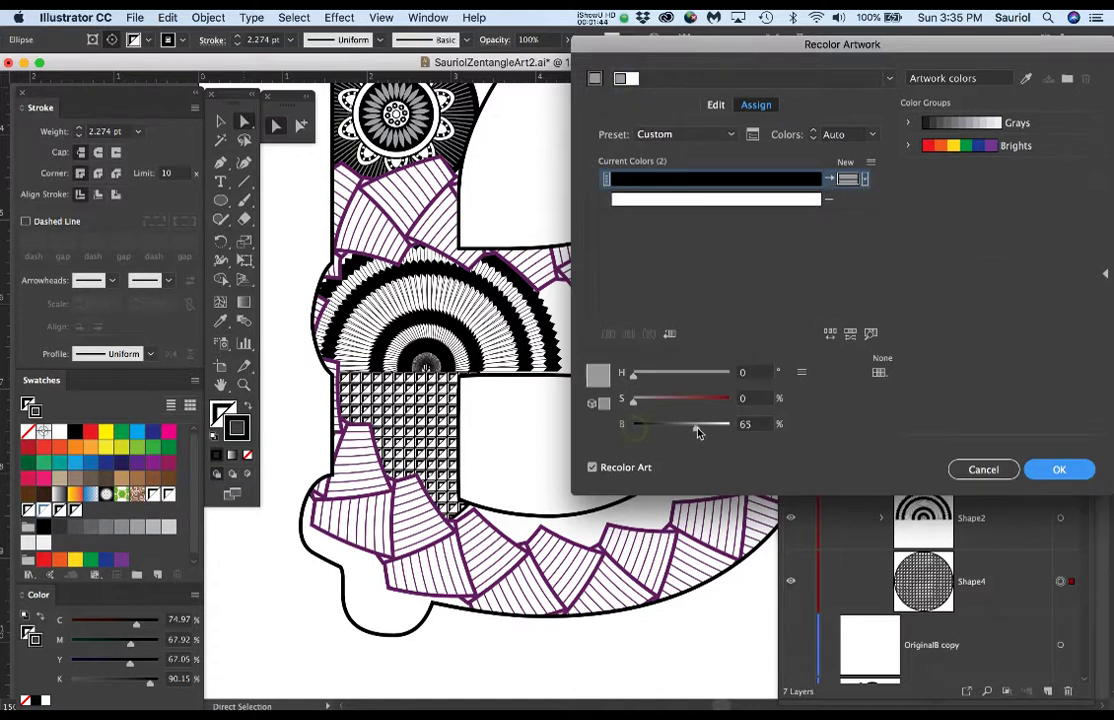
{"action": "mouse_move", "coordinate": [707, 377]}
{"action": "left_mouse_down"}
{"action": "mouse_move", "coordinate": [681, 378]}
{"action": "mouse_move", "coordinate": [704, 403]}
{"action": "mouse_move", "coordinate": [676, 380]}
{"action": "mouse_move", "coordinate": [686, 383]}
{"action": "left_mouse_up"}
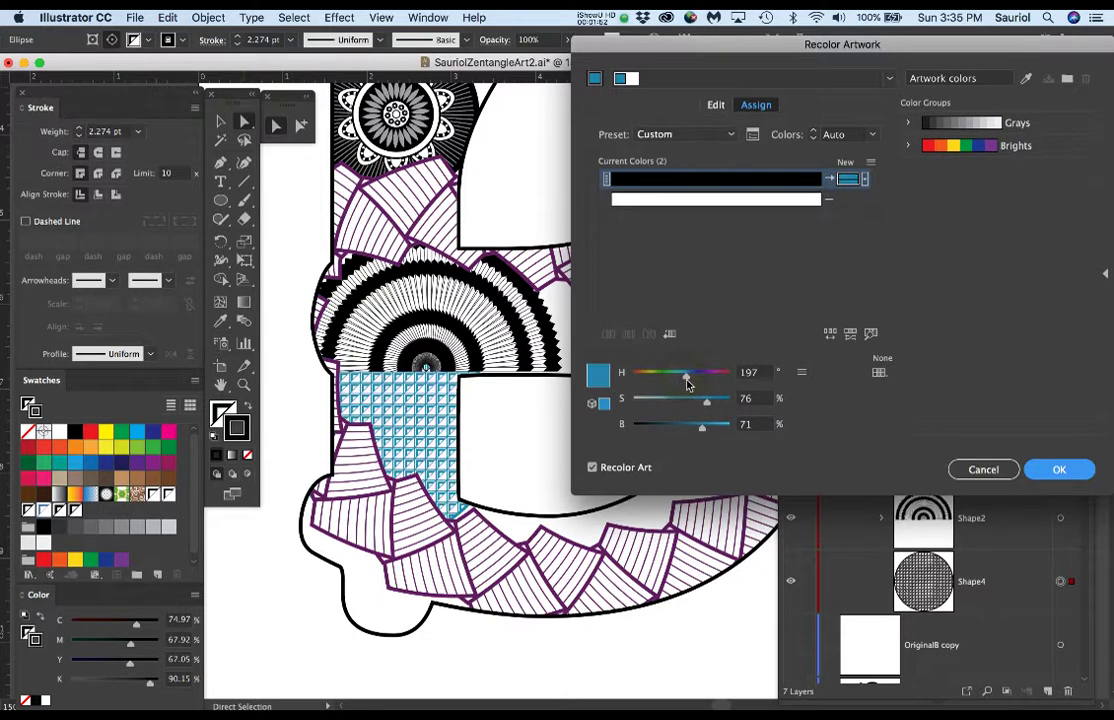
{"action": "left_click", "coordinate": [1057, 468]}
Recolor the black of the Shape2 half-circle fan to violet with hue 252, saturation 57 and brightness 81
{"action": "scroll", "coordinate": [575, 322], "scroll_direction": "up", "scroll_amount": 2}
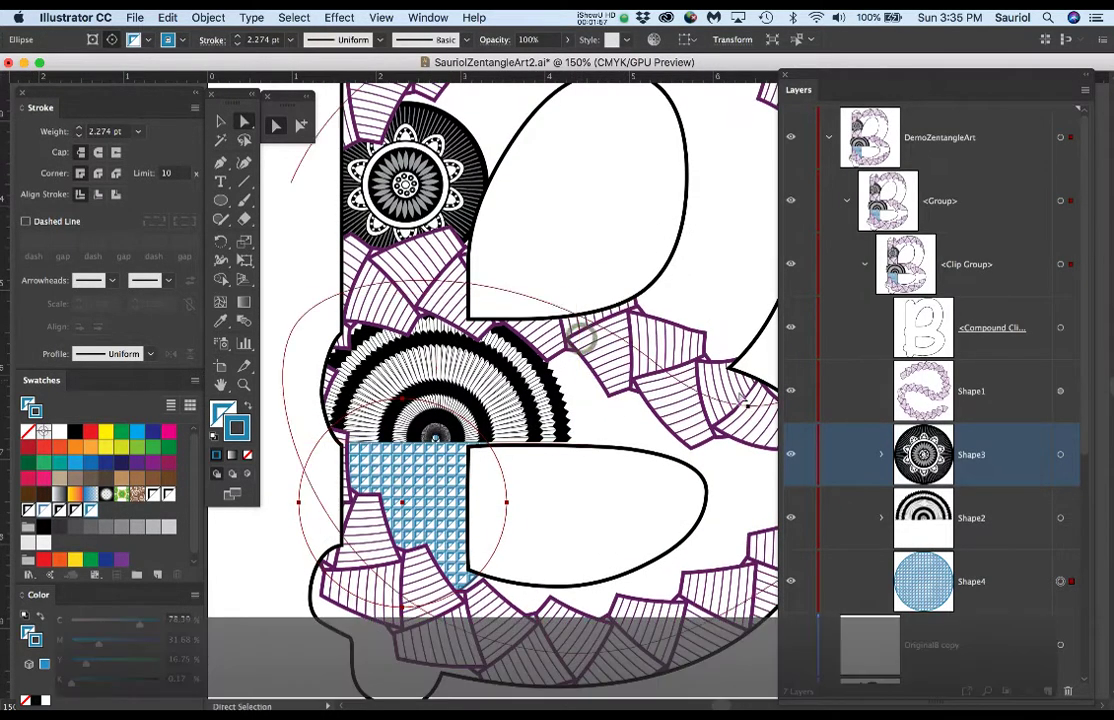
{"action": "left_click", "coordinate": [1061, 517]}
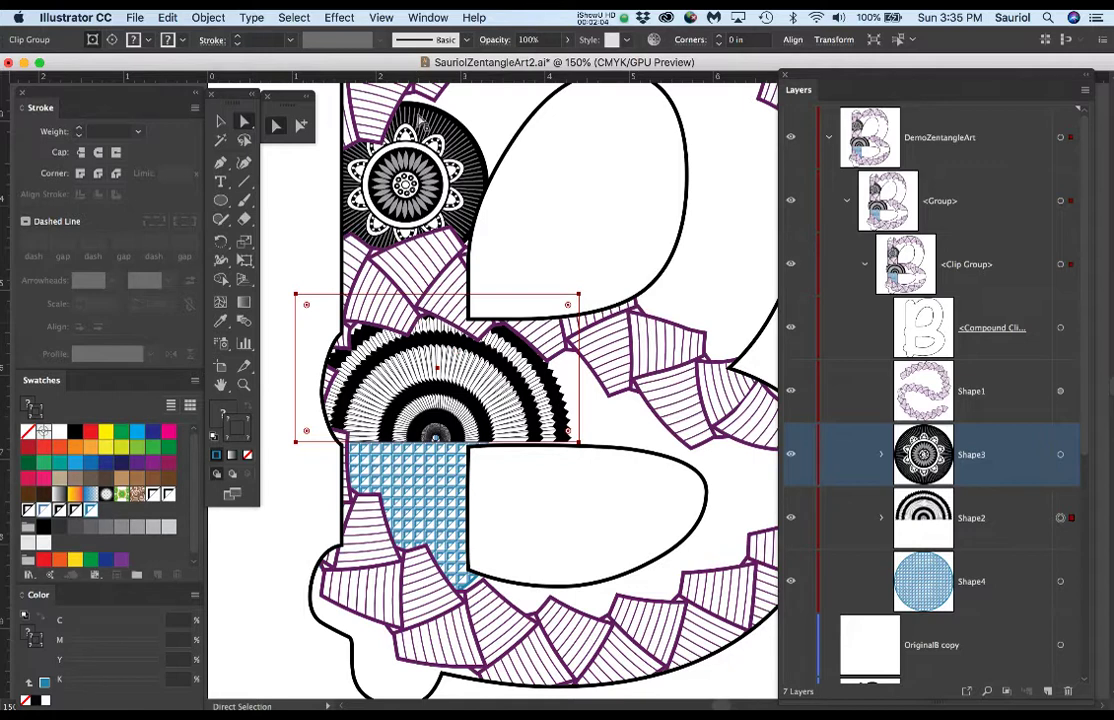
{"action": "left_click", "coordinate": [163, 15]}
{"action": "mouse_move", "coordinate": [300, 272]}
{"action": "left_click", "coordinate": [400, 273]}
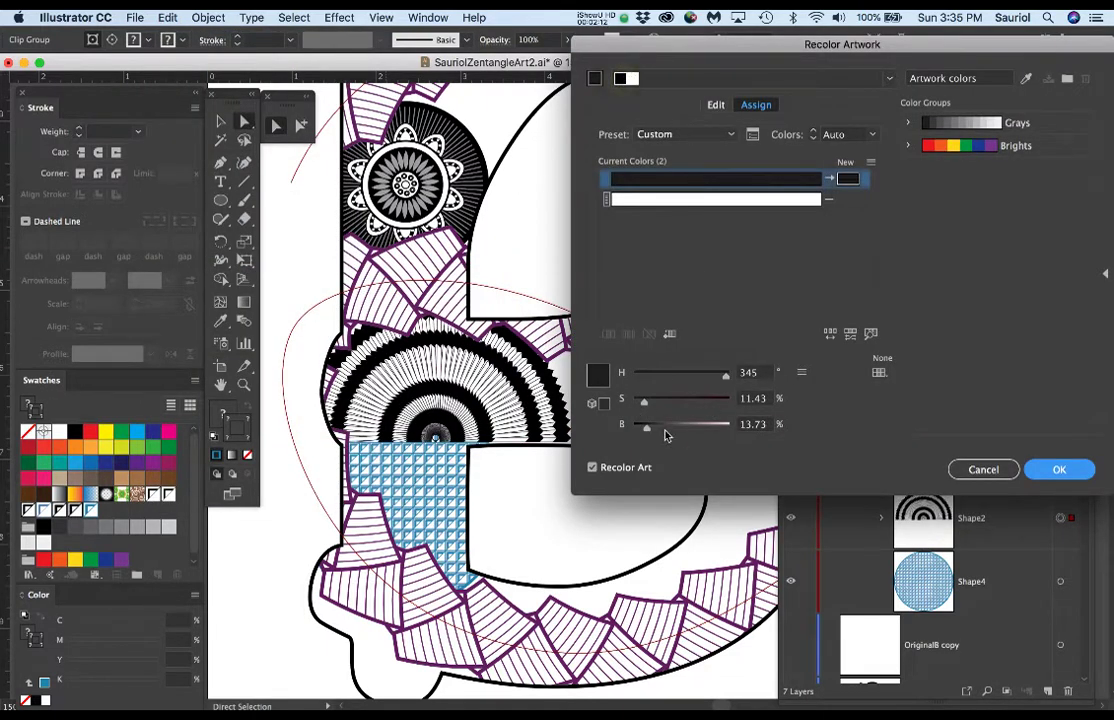
{"action": "left_click_drag", "start_coordinate": [645, 432], "coordinate": [713, 434]}
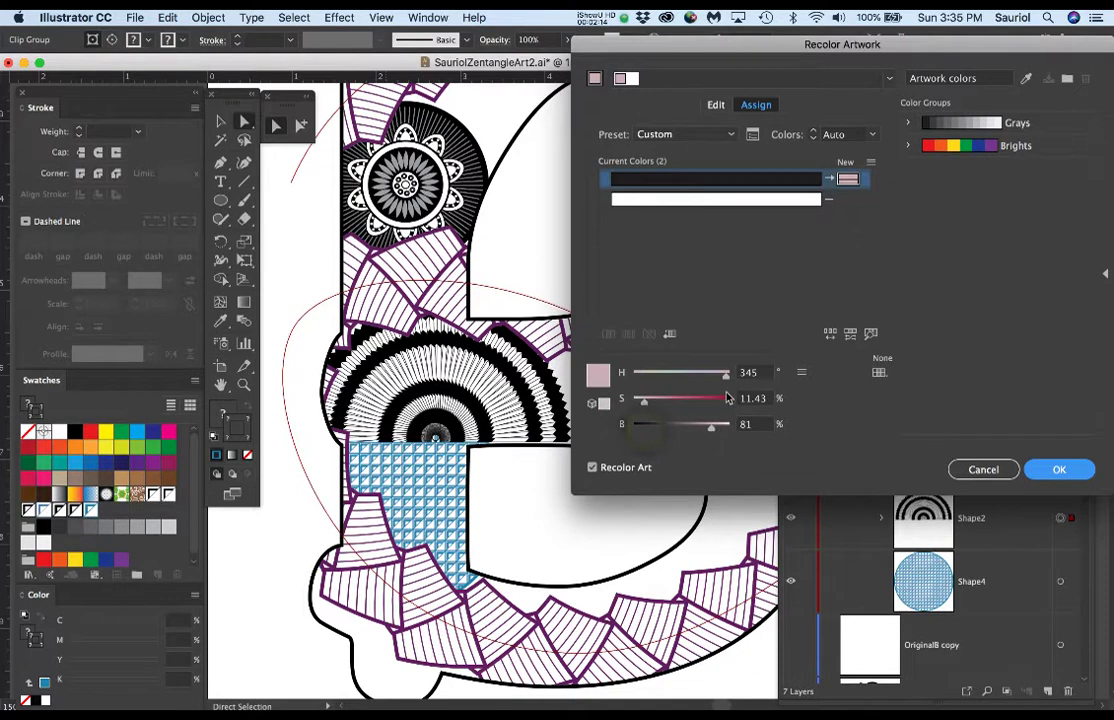
{"action": "left_click_drag", "start_coordinate": [727, 373], "coordinate": [688, 405]}
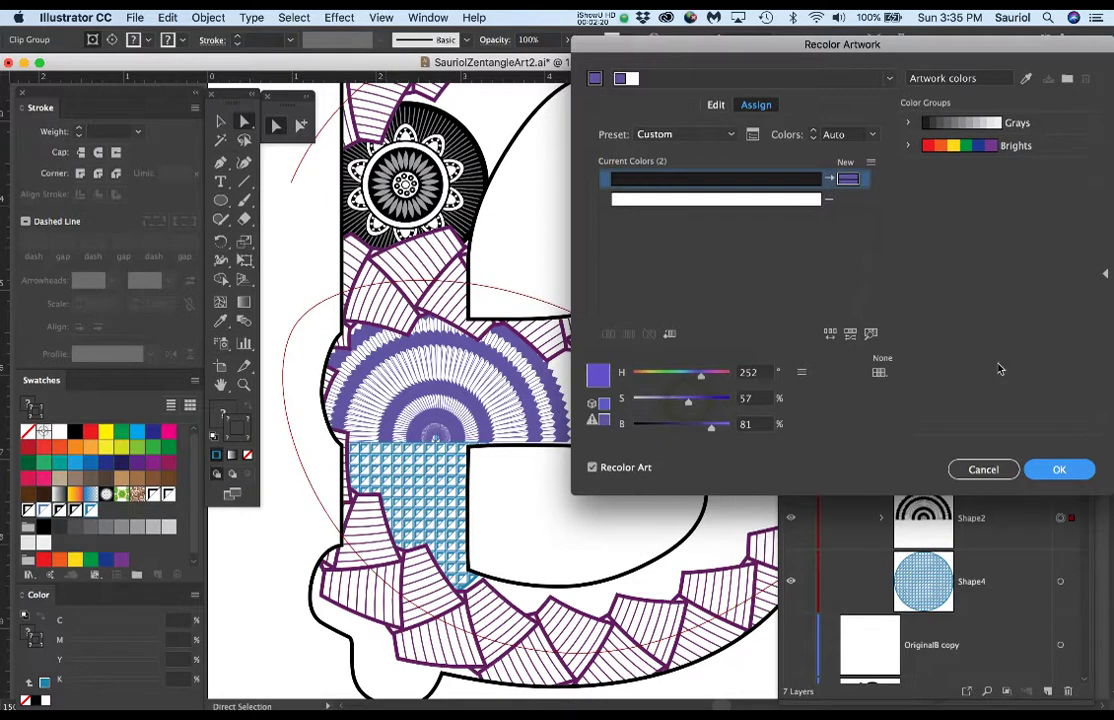
{"action": "left_click", "coordinate": [1059, 469]}
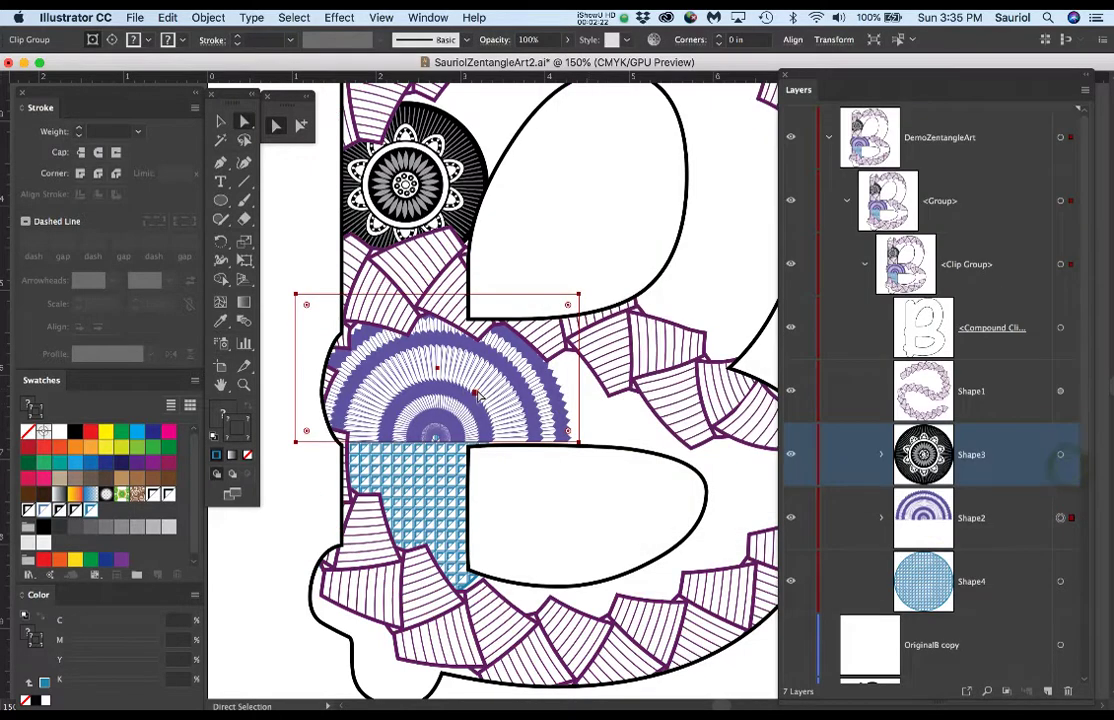
Recolor the black of the Shape3 mandala circle to dark red with hue 345, saturation 93 and brightness 34
{"action": "scroll", "coordinate": [477, 395], "scroll_direction": "down", "scroll_amount": 1}
{"action": "left_click_drag", "start_coordinate": [483, 390], "coordinate": [440, 231]}
{"action": "scroll", "coordinate": [440, 231], "scroll_direction": "up", "scroll_amount": 1}
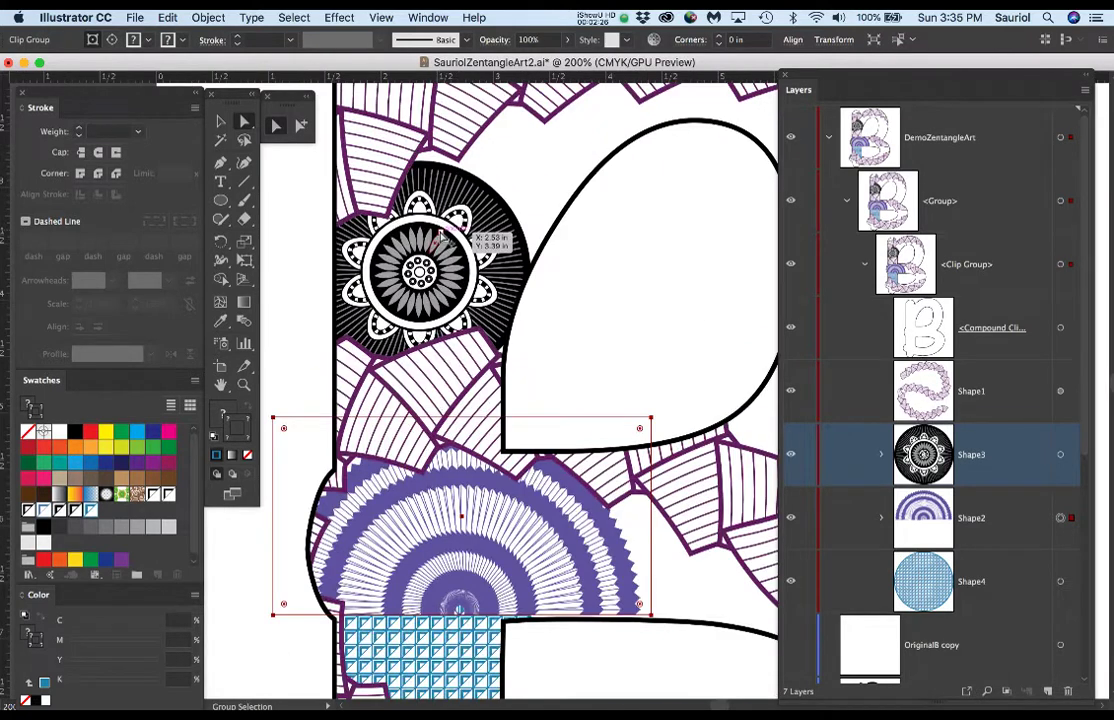
{"action": "left_click", "coordinate": [1061, 455]}
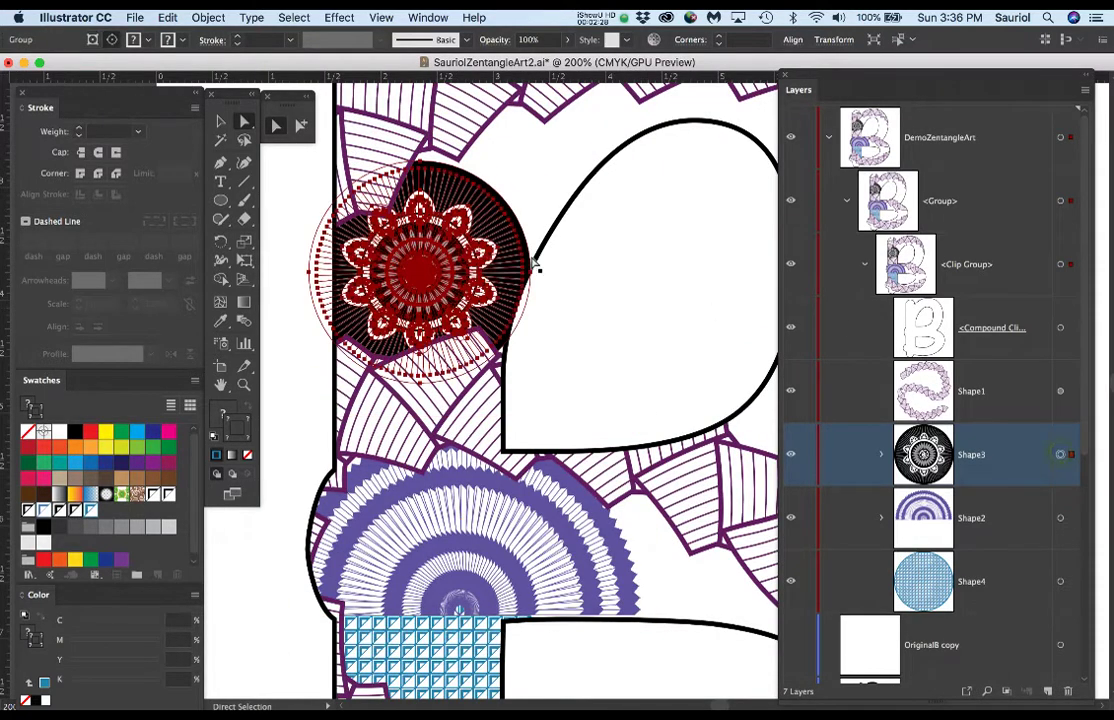
{"action": "left_click", "coordinate": [167, 18]}
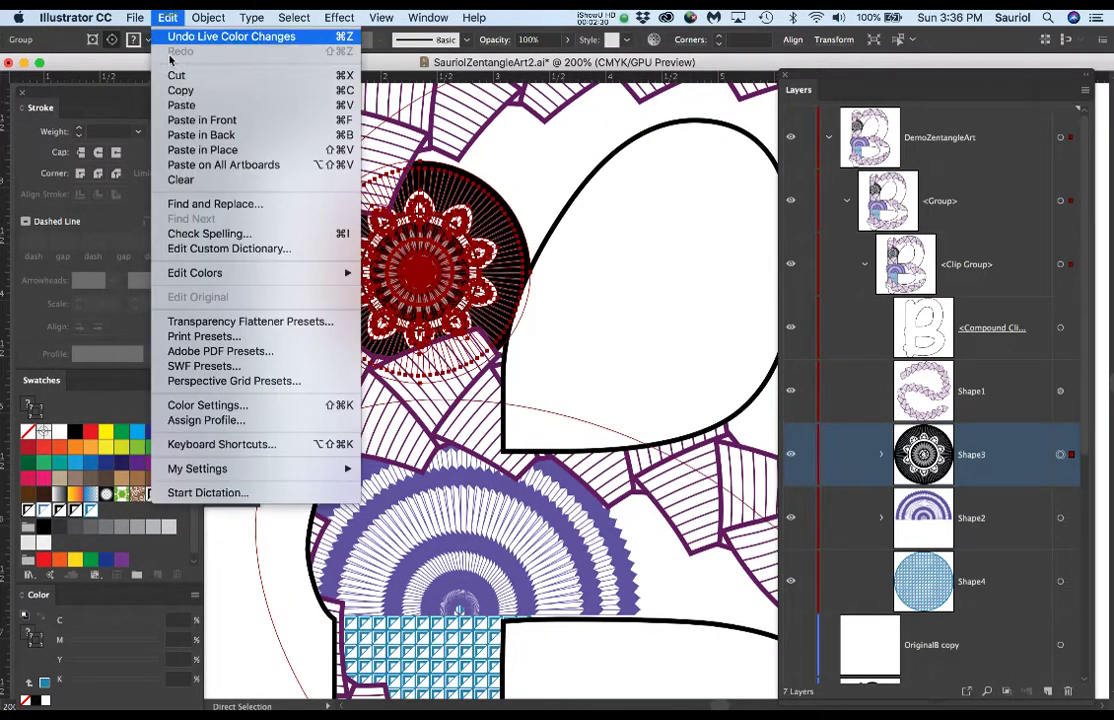
{"action": "mouse_move", "coordinate": [249, 276]}
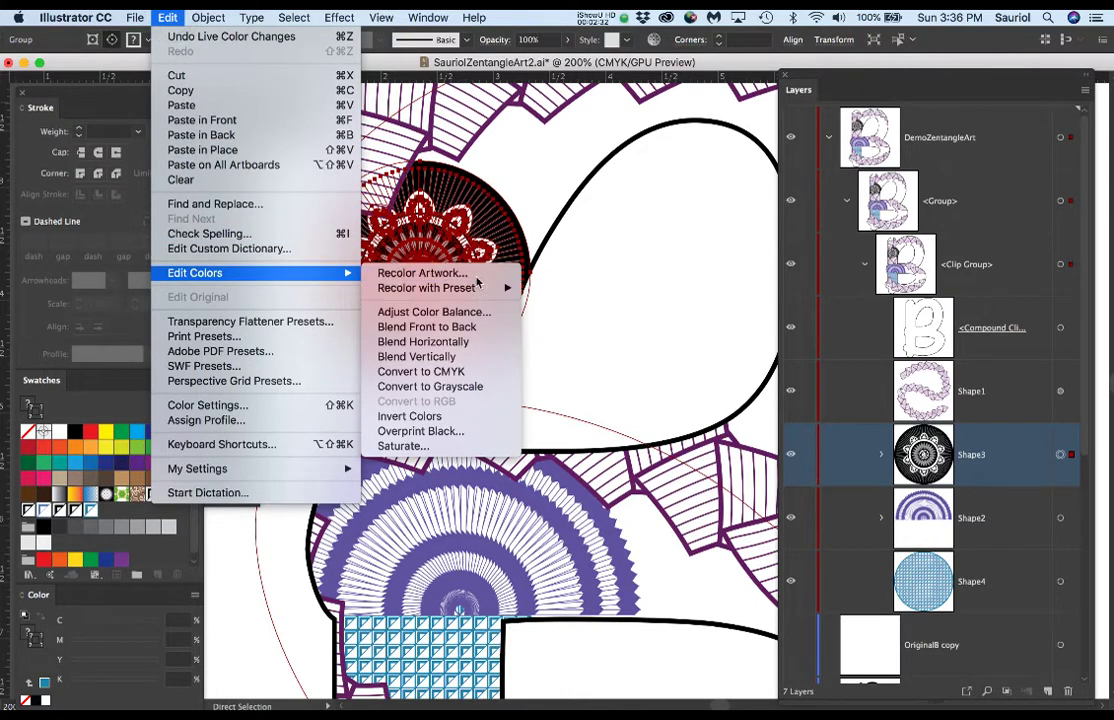
{"action": "left_click", "coordinate": [420, 273]}
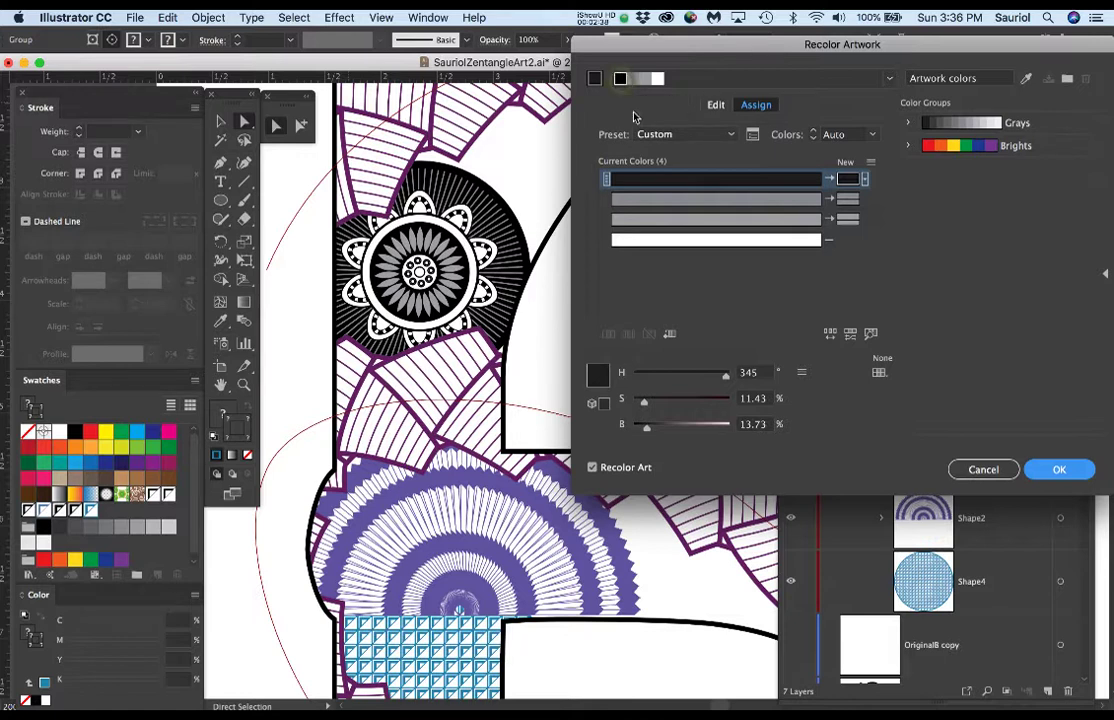
{"action": "left_click", "coordinate": [830, 176]}
{"action": "left_click_drag", "start_coordinate": [648, 430], "coordinate": [724, 402]}
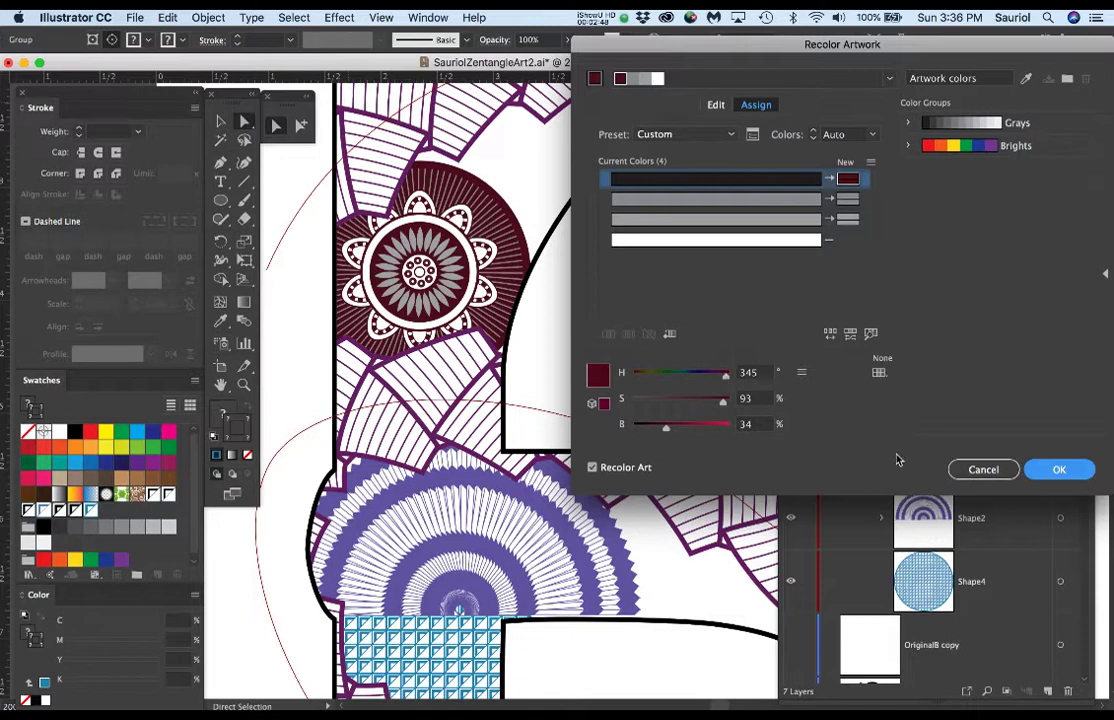
{"action": "left_click", "coordinate": [1084, 471]}
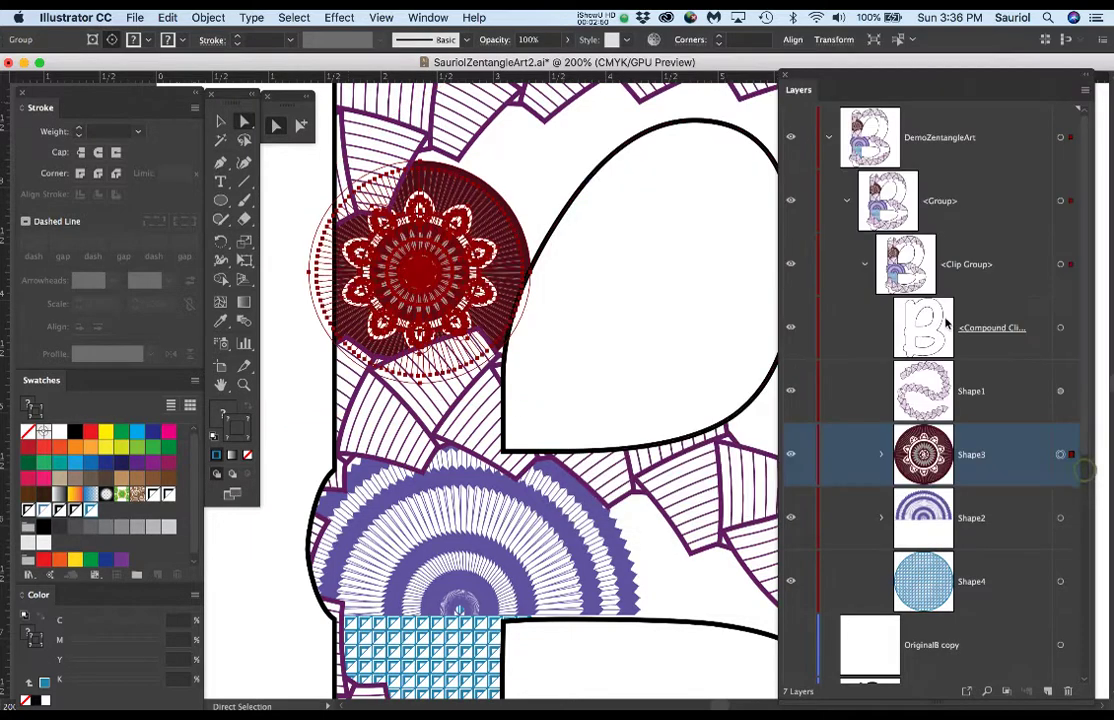
Recolor the first gray of the Shape3 mandala to light blue with hue 216, saturation 56 and brightness 93
{"action": "left_click", "coordinate": [200, 17]}
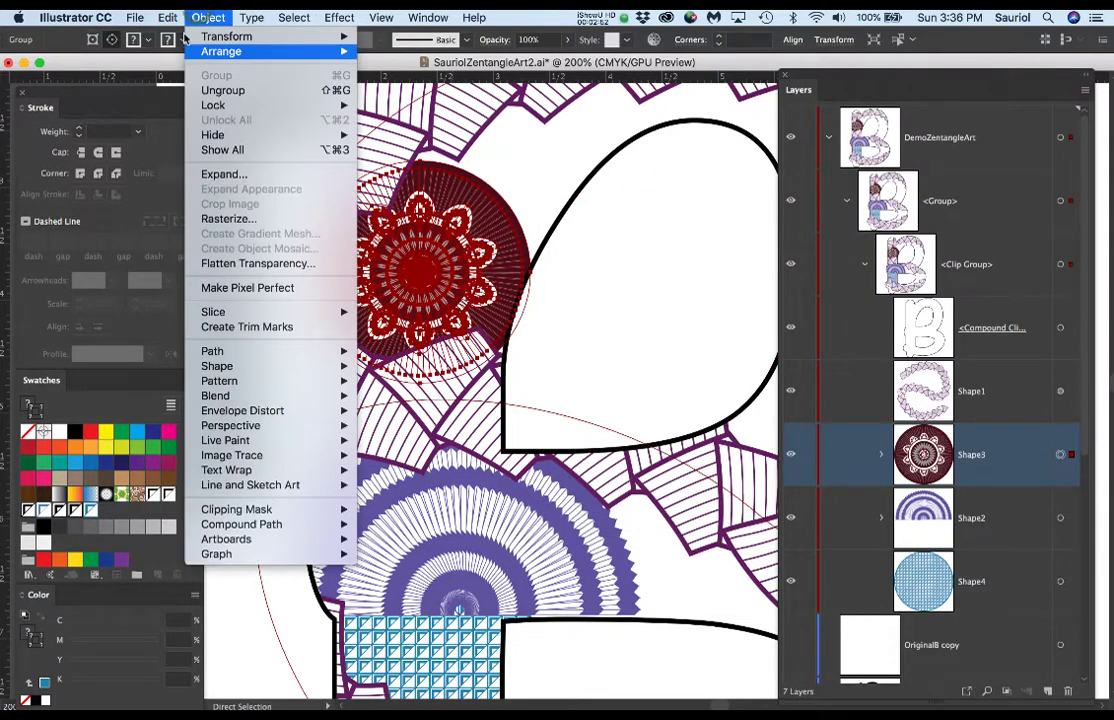
{"action": "mouse_move", "coordinate": [167, 17]}
{"action": "mouse_move", "coordinate": [348, 273]}
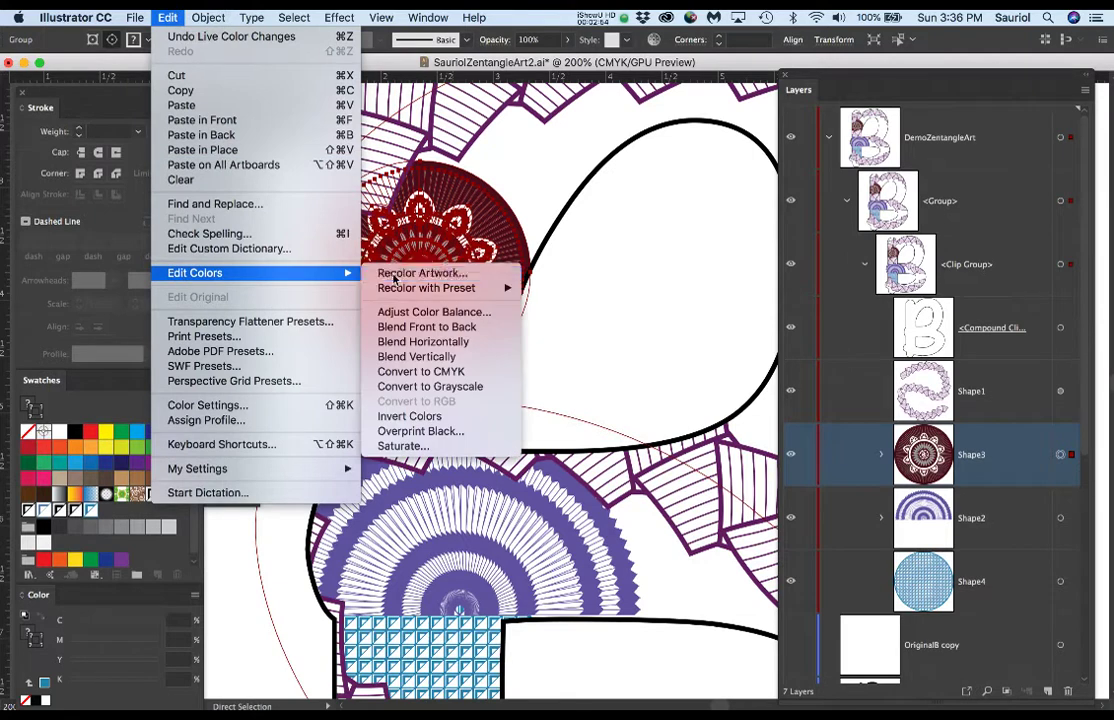
{"action": "left_click", "coordinate": [410, 273]}
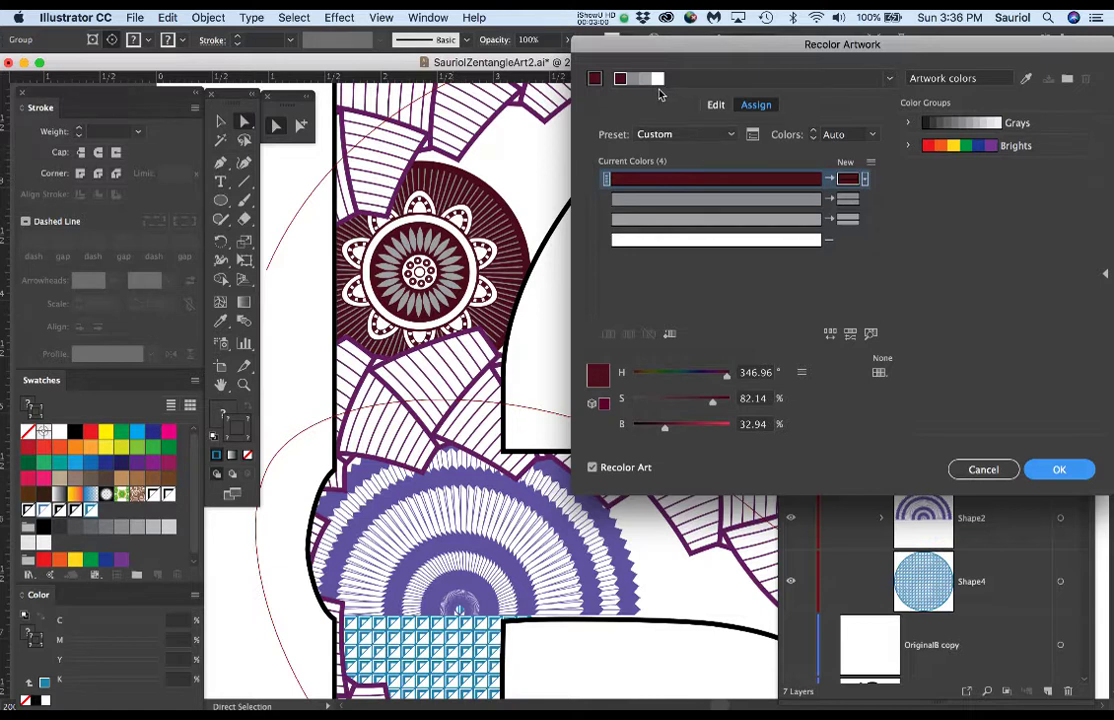
{"action": "left_click", "coordinate": [758, 201]}
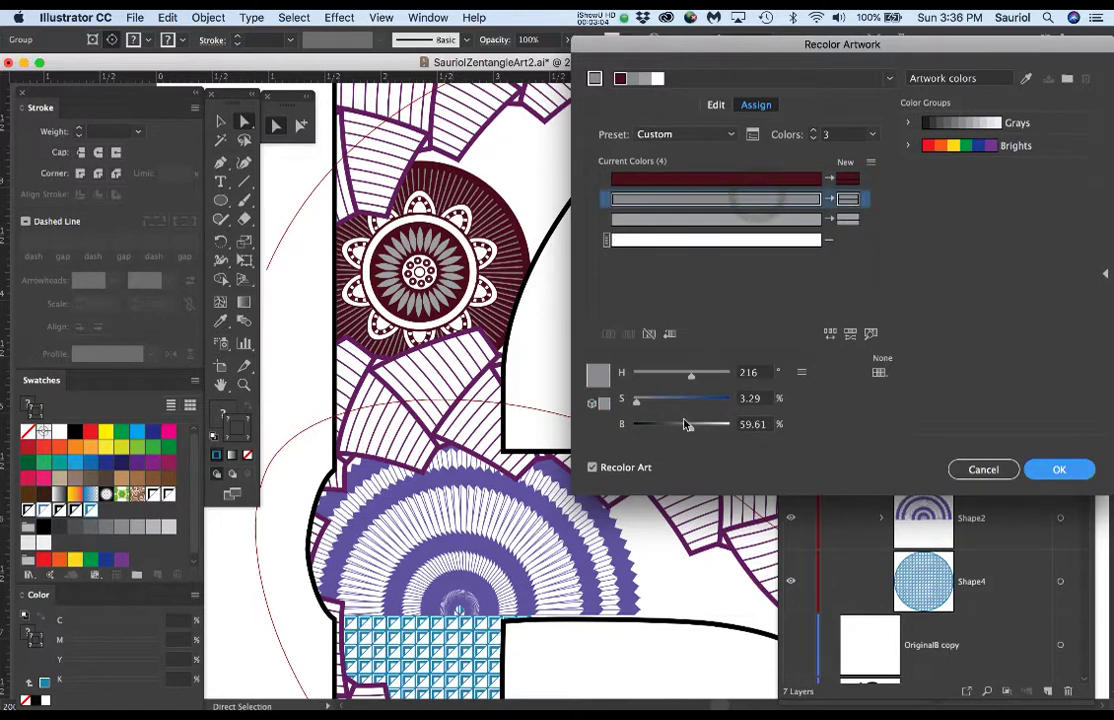
{"action": "left_click_drag", "start_coordinate": [640, 407], "coordinate": [688, 409]}
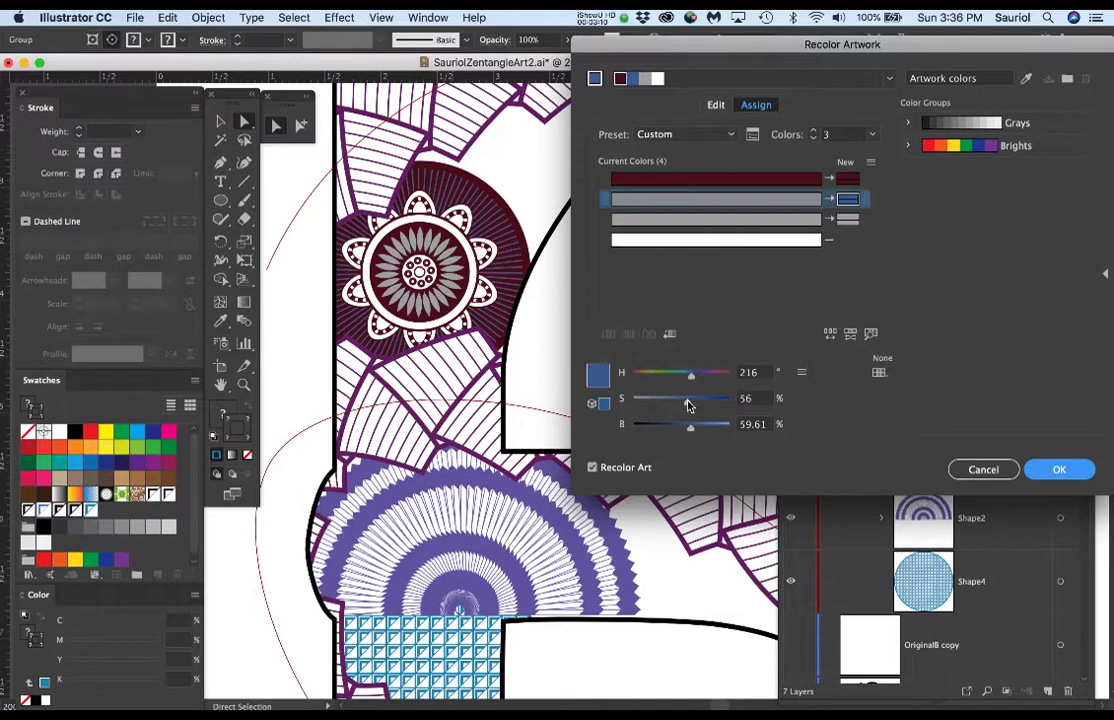
{"action": "left_click_drag", "start_coordinate": [692, 429], "coordinate": [726, 434]}
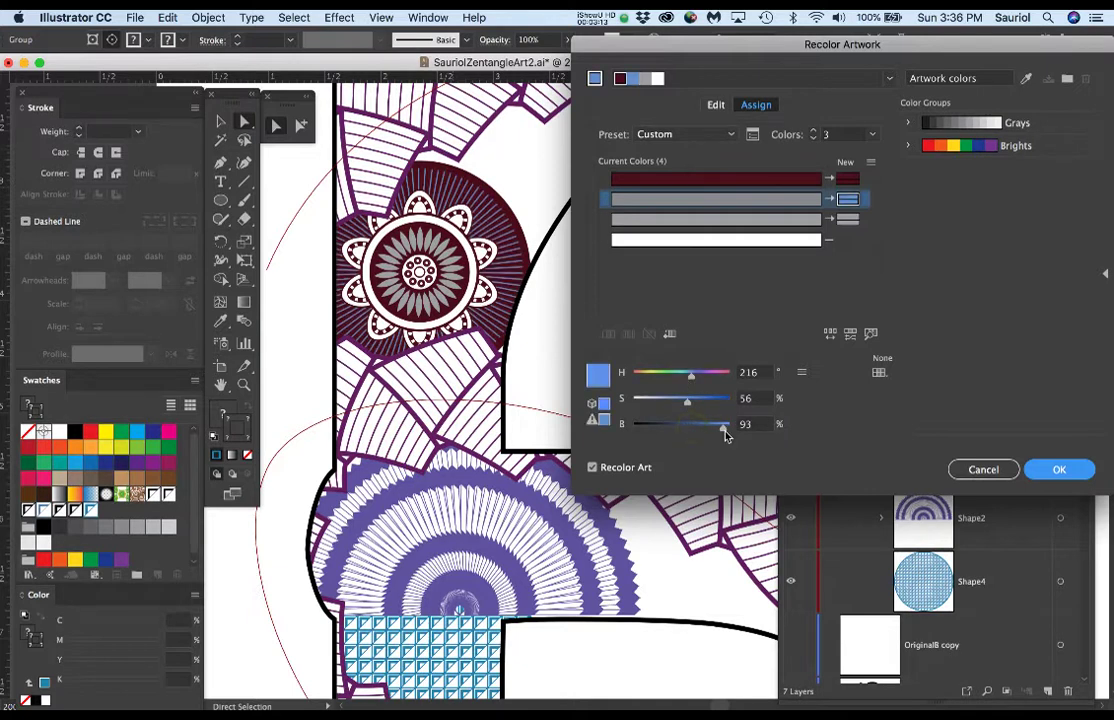
Recolor the second gray of the Shape3 mandala to pink with hue 340, saturation 53 and brightness 100
{"action": "left_click", "coordinate": [800, 224]}
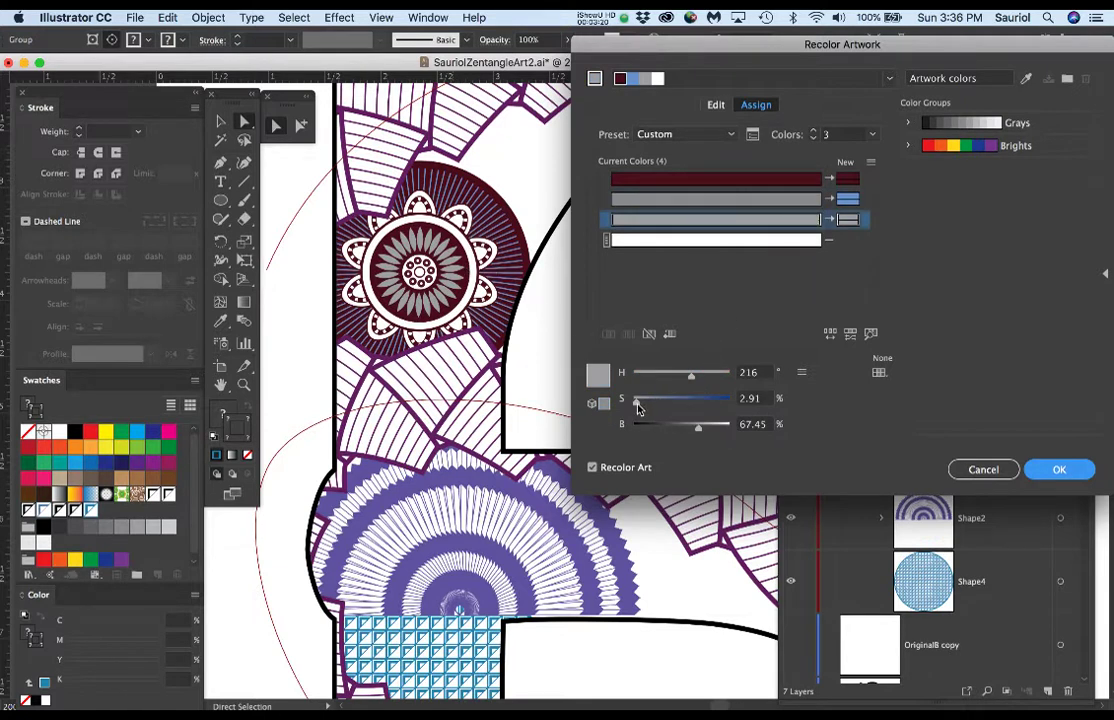
{"action": "left_click_drag", "start_coordinate": [636, 403], "coordinate": [717, 379]}
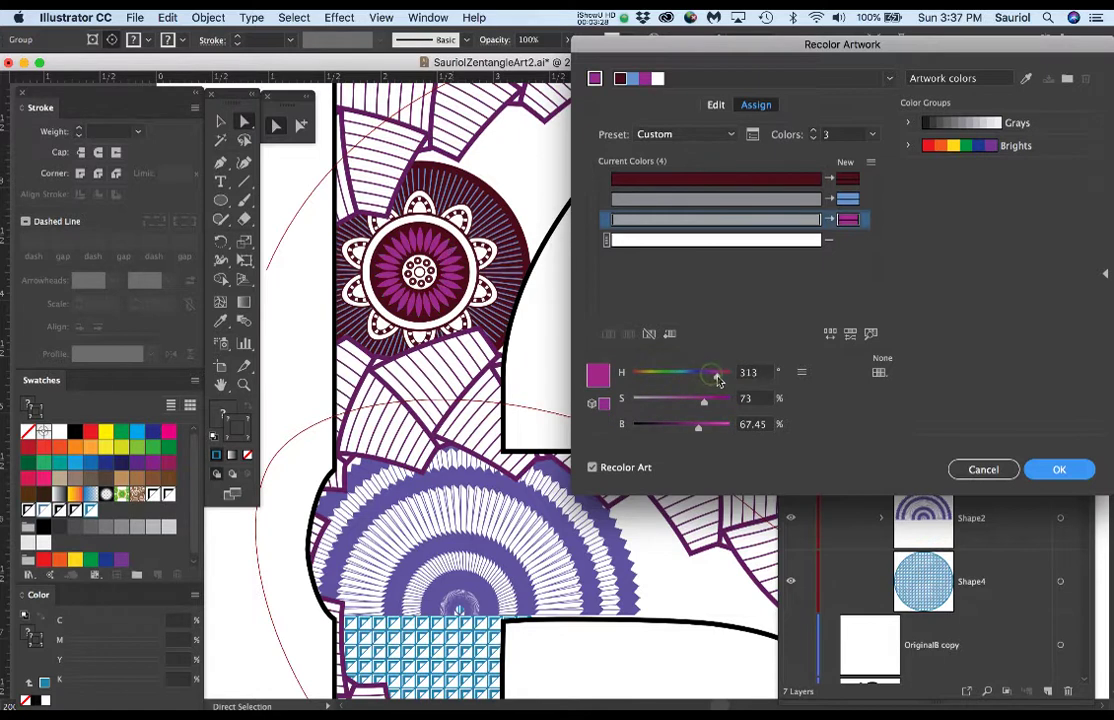
{"action": "left_click_drag", "start_coordinate": [706, 407], "coordinate": [731, 434]}
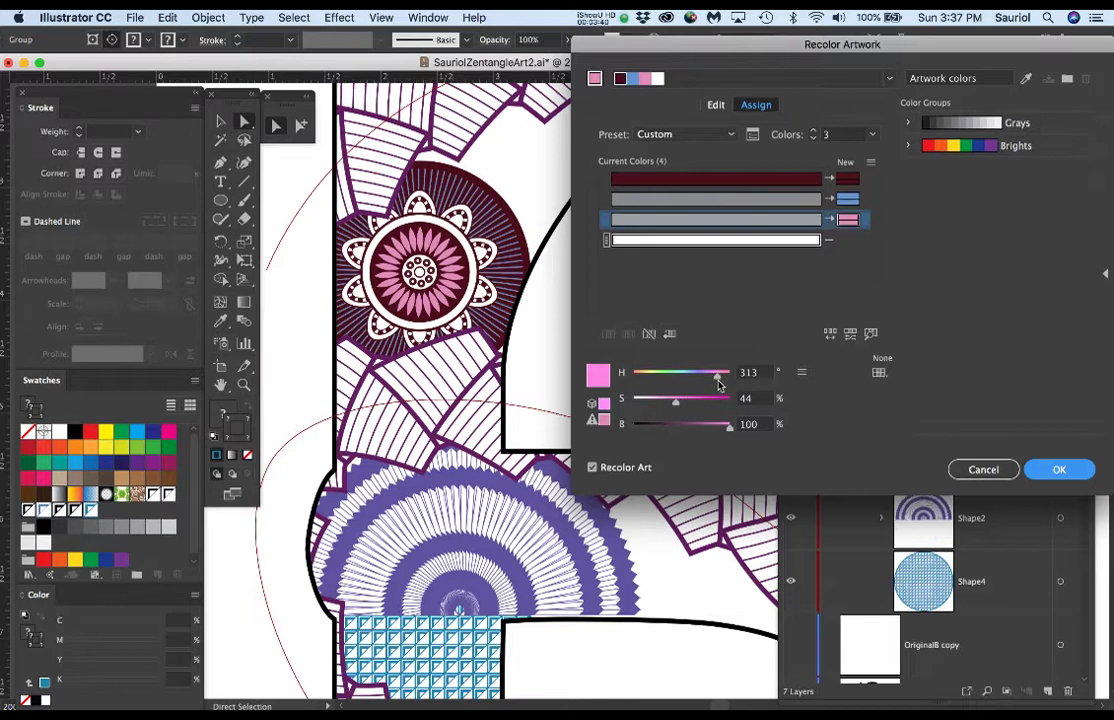
{"action": "left_click_drag", "start_coordinate": [718, 382], "coordinate": [684, 400]}
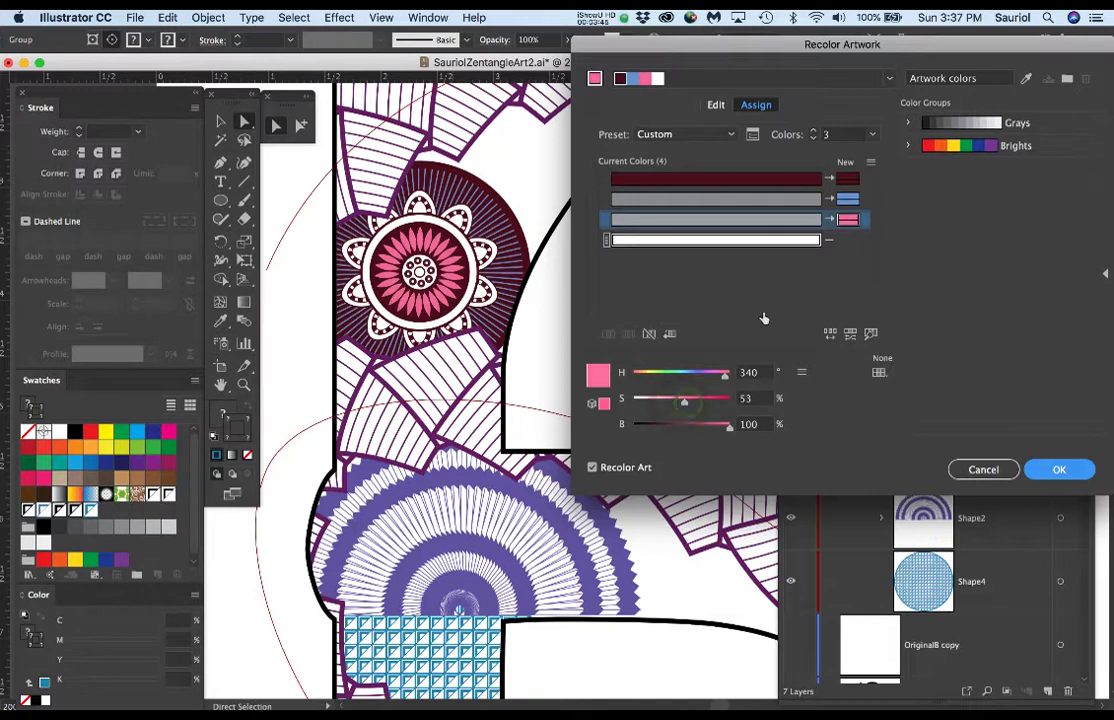
Try to recolor the mandala's white with hue 340, saturation 60 and brightness 52, and apply the Shape3 recoloring
{"action": "left_click", "coordinate": [829, 242]}
{"action": "left_click", "coordinate": [830, 241]}
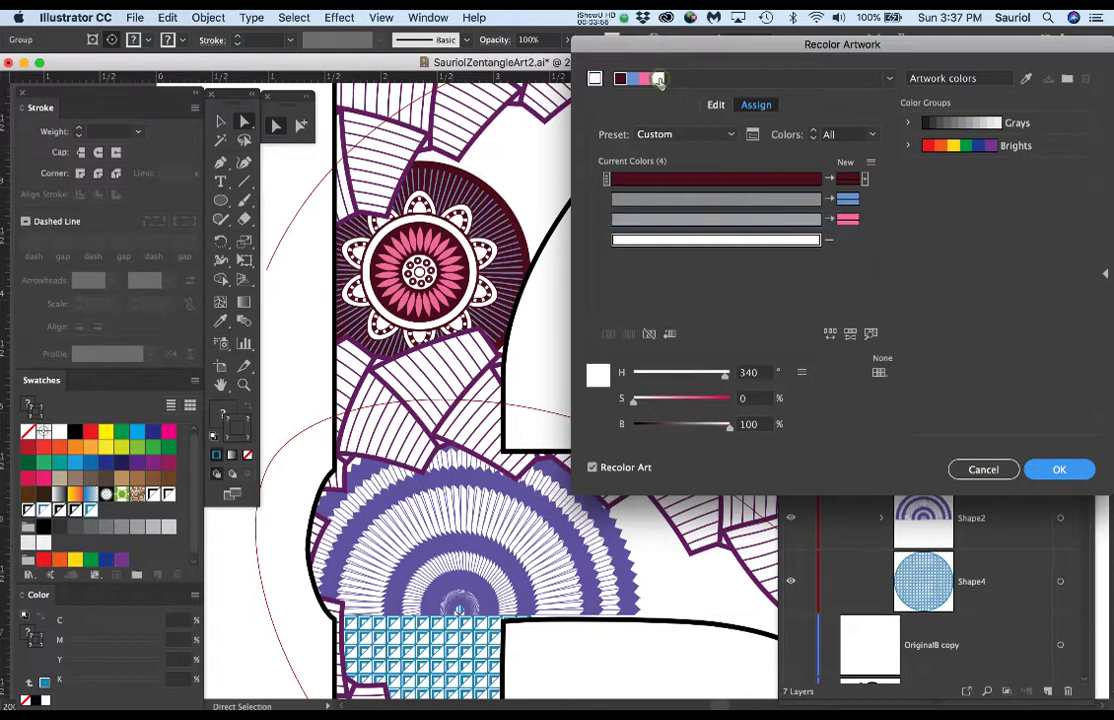
{"action": "left_click", "coordinate": [822, 243]}
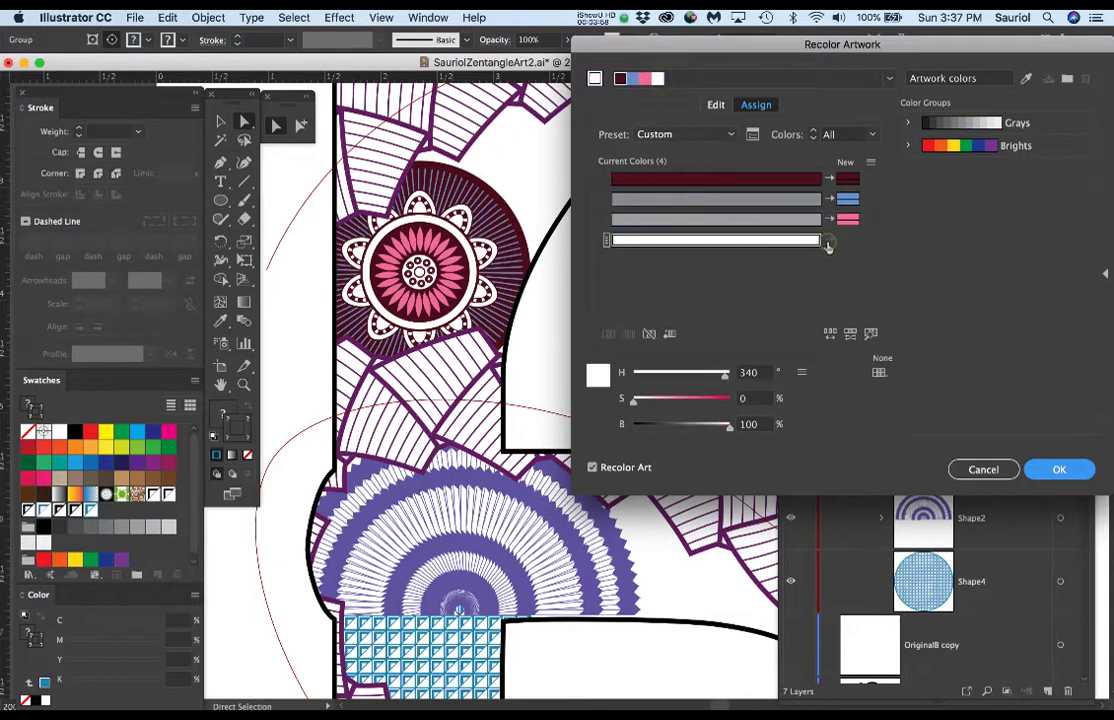
{"action": "left_click", "coordinate": [827, 243]}
{"action": "left_click_drag", "start_coordinate": [727, 430], "coordinate": [691, 405]}
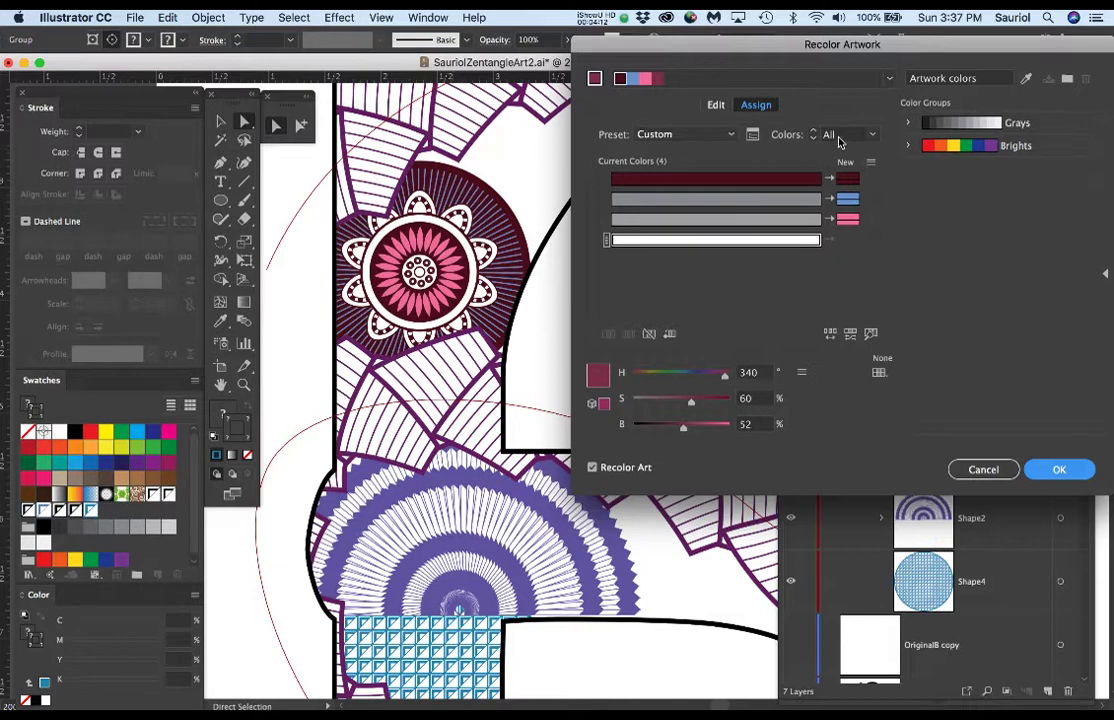
{"action": "left_click", "coordinate": [848, 199]}
{"action": "left_click", "coordinate": [1060, 469]}
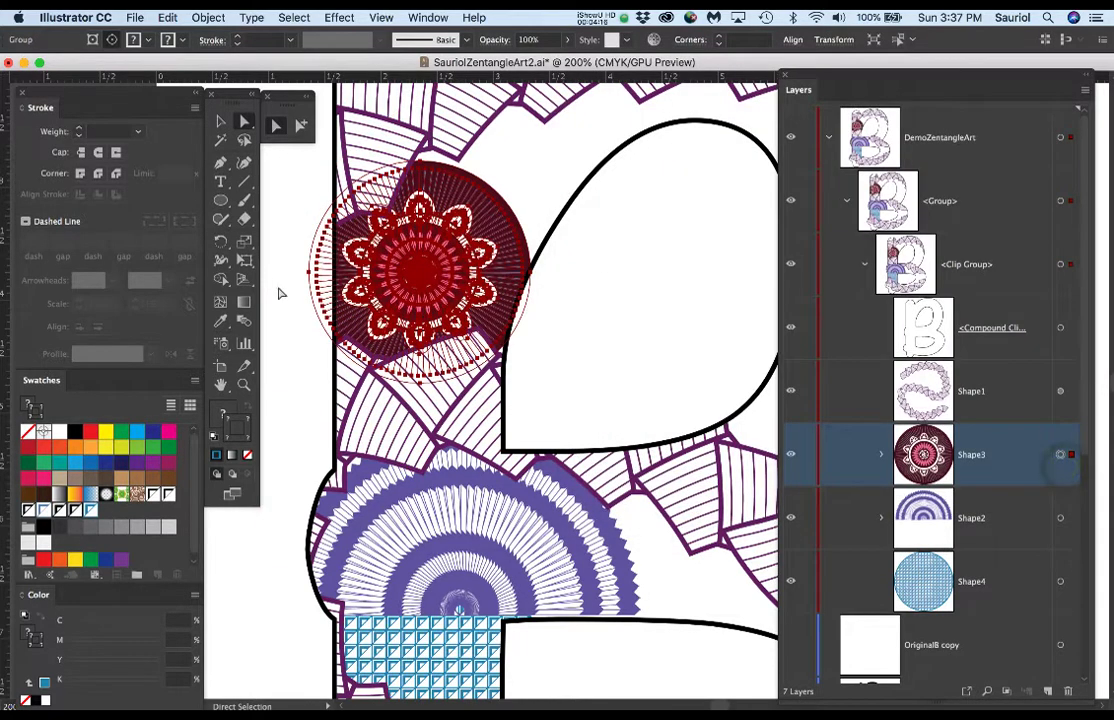
Deselect the mandala and examine the recolored patterns both close up and across the whole letter B
{"action": "left_click", "coordinate": [303, 293]}
{"action": "scroll", "coordinate": [560, 301], "scroll_direction": "down", "scroll_amount": 1}
{"action": "scroll", "coordinate": [561, 301], "scroll_direction": "down", "scroll_amount": 1}
{"action": "scroll", "coordinate": [566, 302], "scroll_direction": "down", "scroll_amount": 1}
{"action": "scroll", "coordinate": [564, 301], "scroll_direction": "up", "scroll_amount": 1}
{"action": "scroll", "coordinate": [579, 306], "scroll_direction": "right", "scroll_amount": 2}
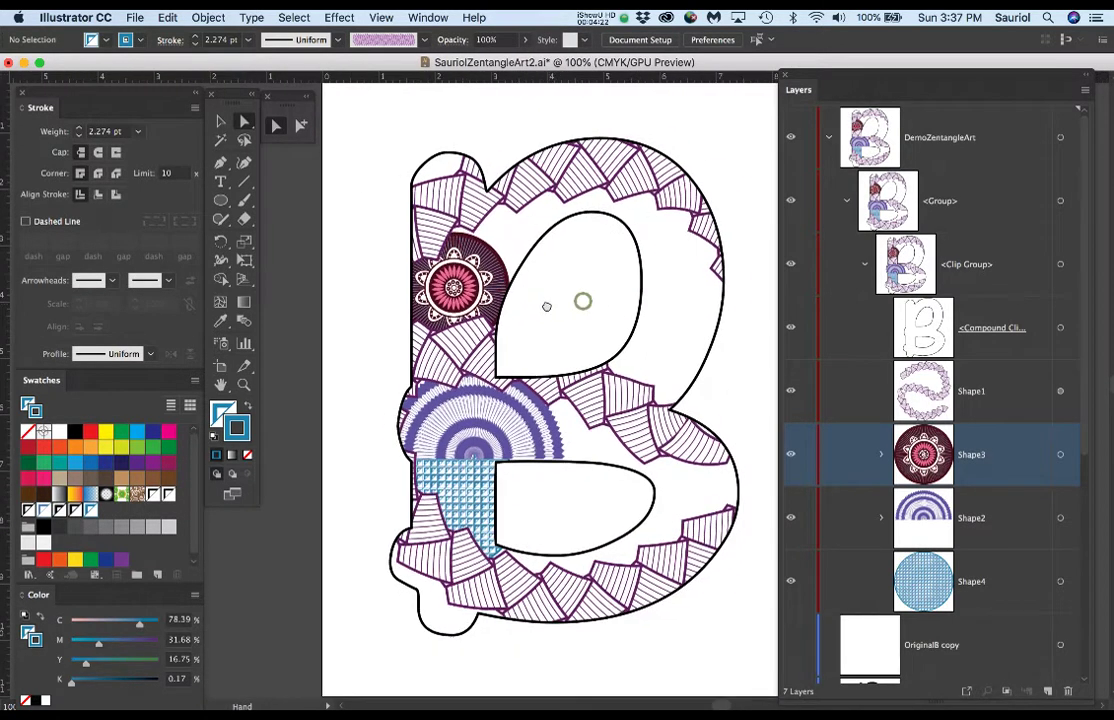
{"action": "scroll", "coordinate": [541, 308], "scroll_direction": "up", "scroll_amount": 1}
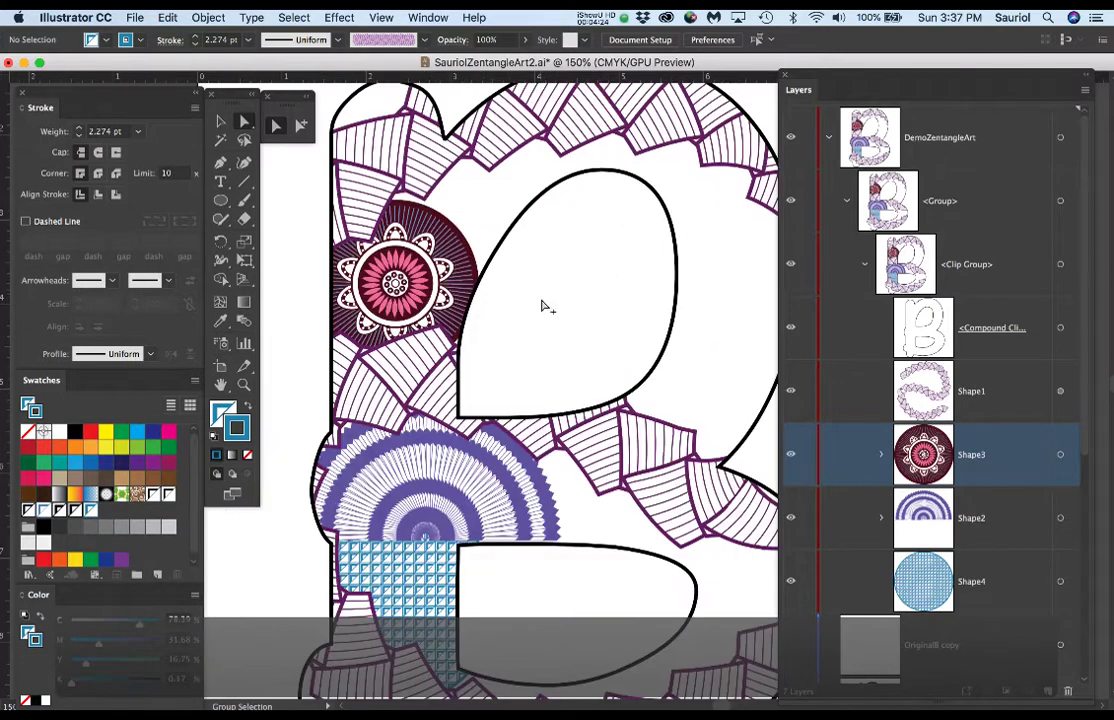
{"action": "scroll", "coordinate": [541, 305], "scroll_direction": "down", "scroll_amount": 1}
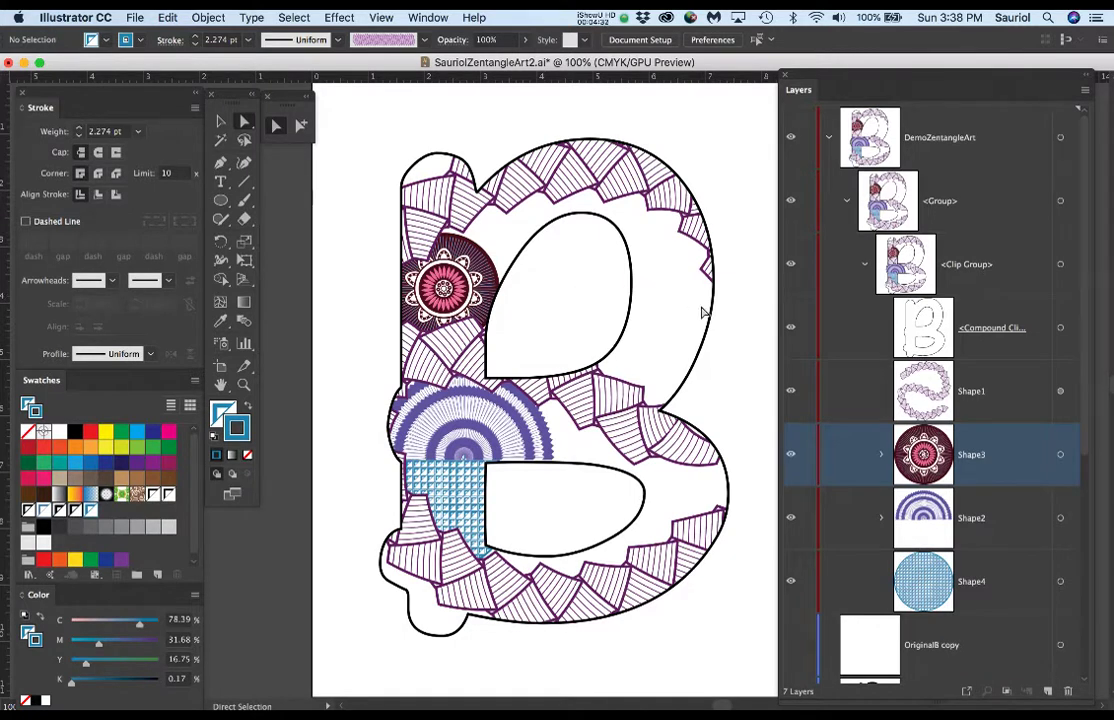
{"action": "scroll", "coordinate": [697, 336], "scroll_direction": "down", "scroll_amount": 1}
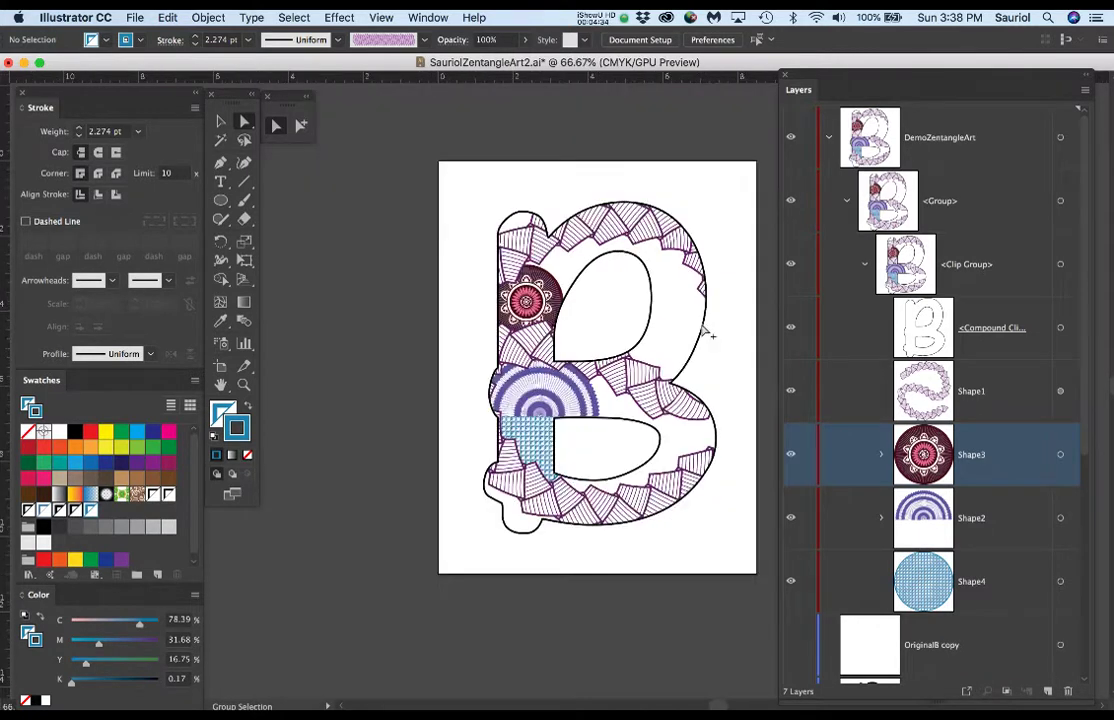
Duplicate the compound clipping path of the Clip Group, place the copy above the group in the DemoZentangleArt layer, and collapse the group
{"action": "left_click", "coordinate": [864, 265]}
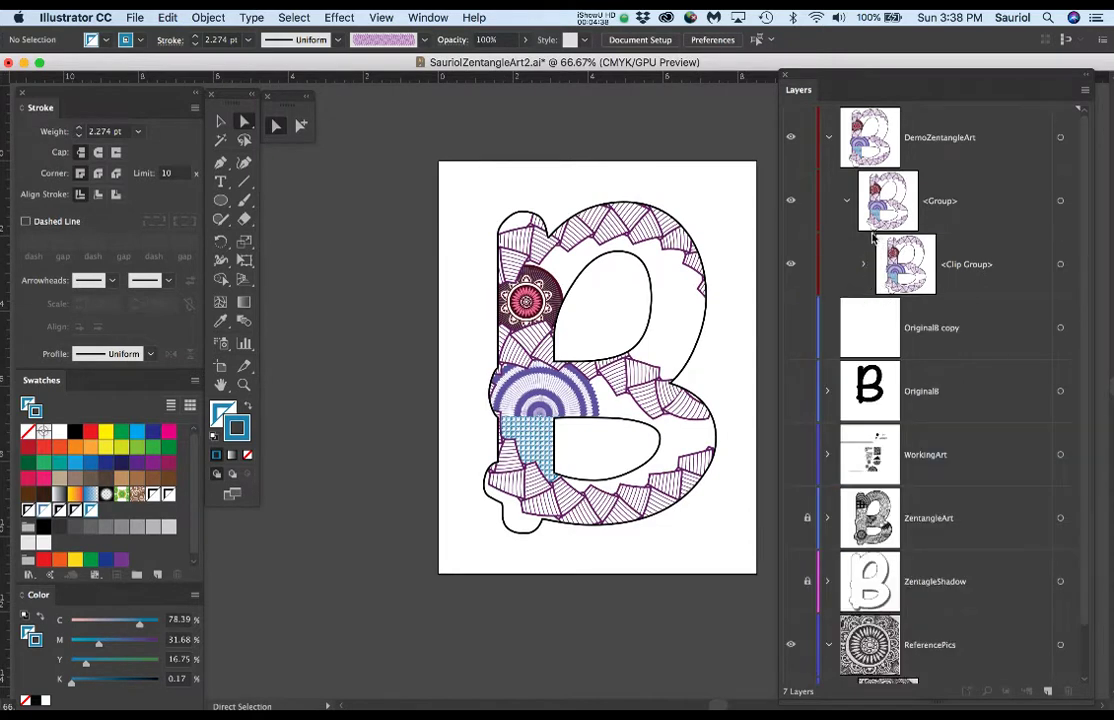
{"action": "left_click", "coordinate": [865, 266]}
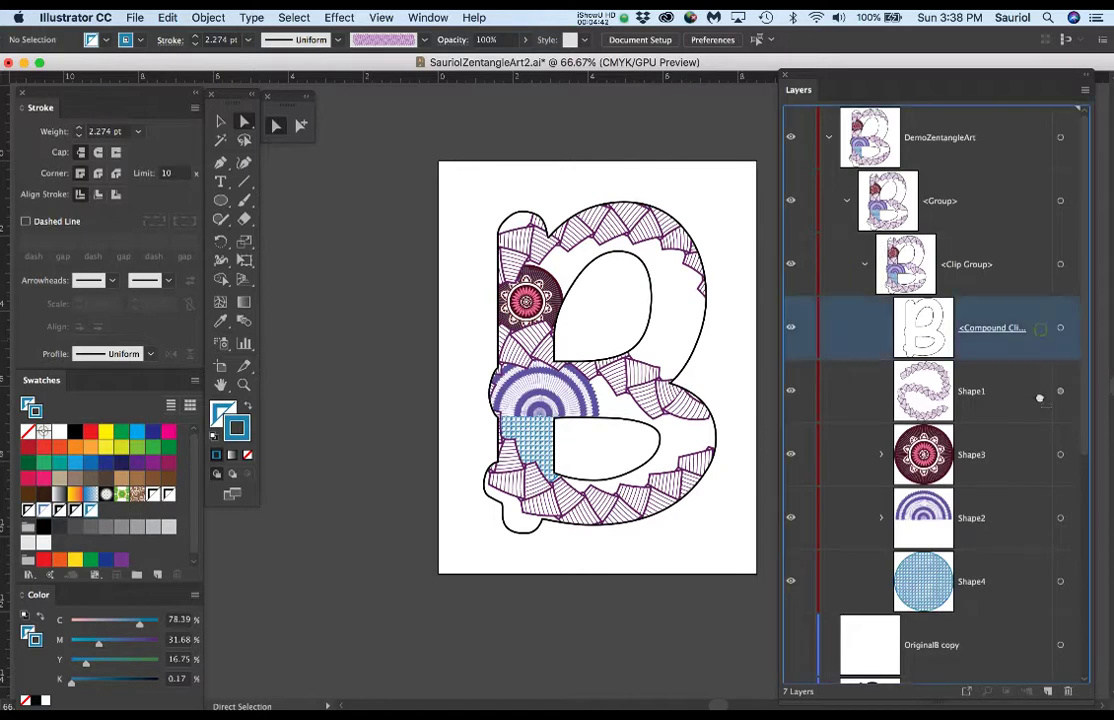
{"action": "scroll", "coordinate": [1000, 630], "scroll_direction": "down", "scroll_amount": 4}
{"action": "scroll", "coordinate": [1031, 366], "scroll_direction": "up", "scroll_amount": 5}
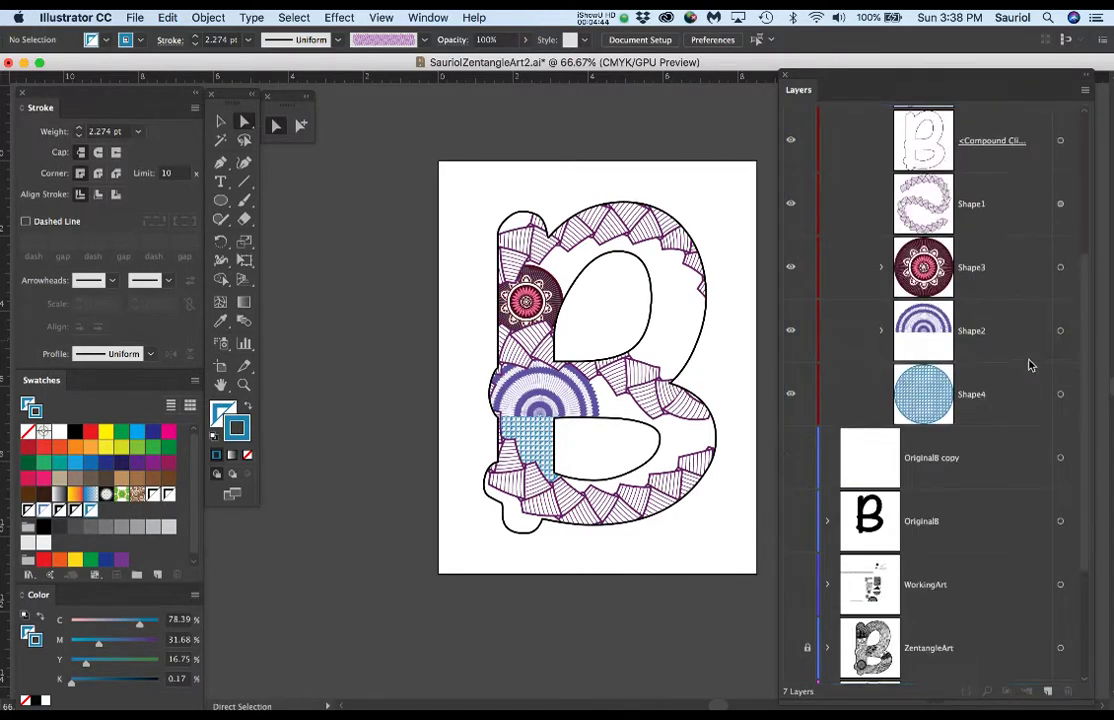
{"action": "left_click_drag", "start_coordinate": [1012, 345], "coordinate": [955, 110]}
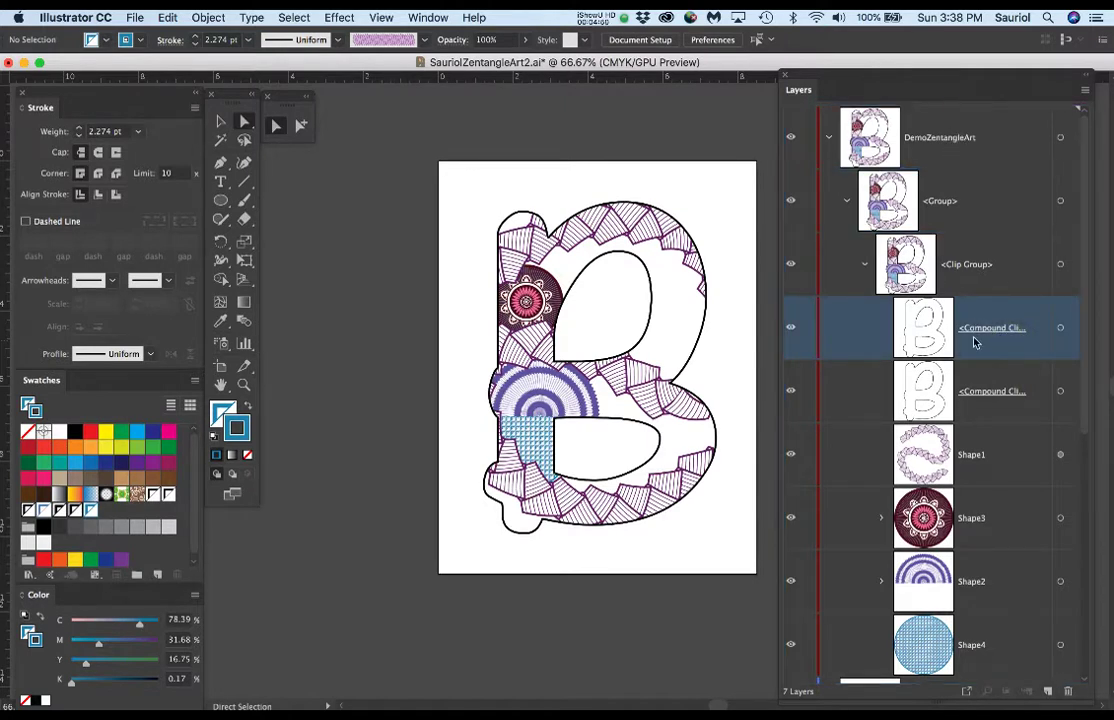
{"action": "left_click_drag", "start_coordinate": [987, 343], "coordinate": [968, 173]}
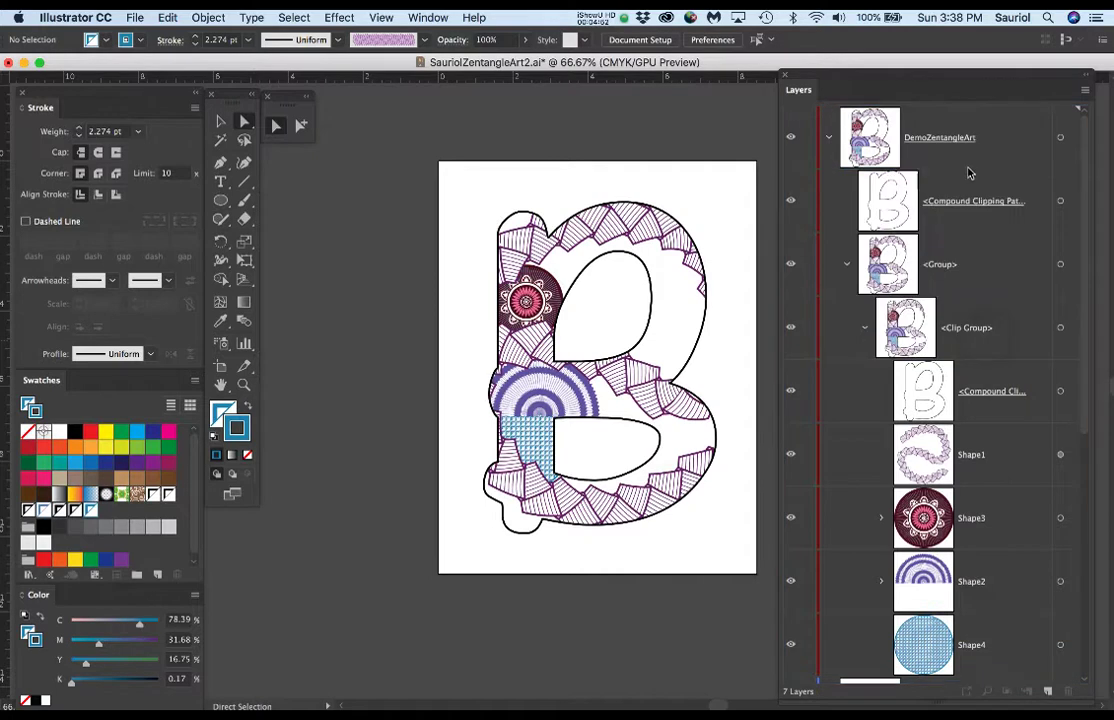
{"action": "left_click", "coordinate": [848, 264]}
Make the WorkingArt layer visible and check the OriginalB layer's artwork by showing and hiding it
{"action": "left_click", "coordinate": [1010, 204]}
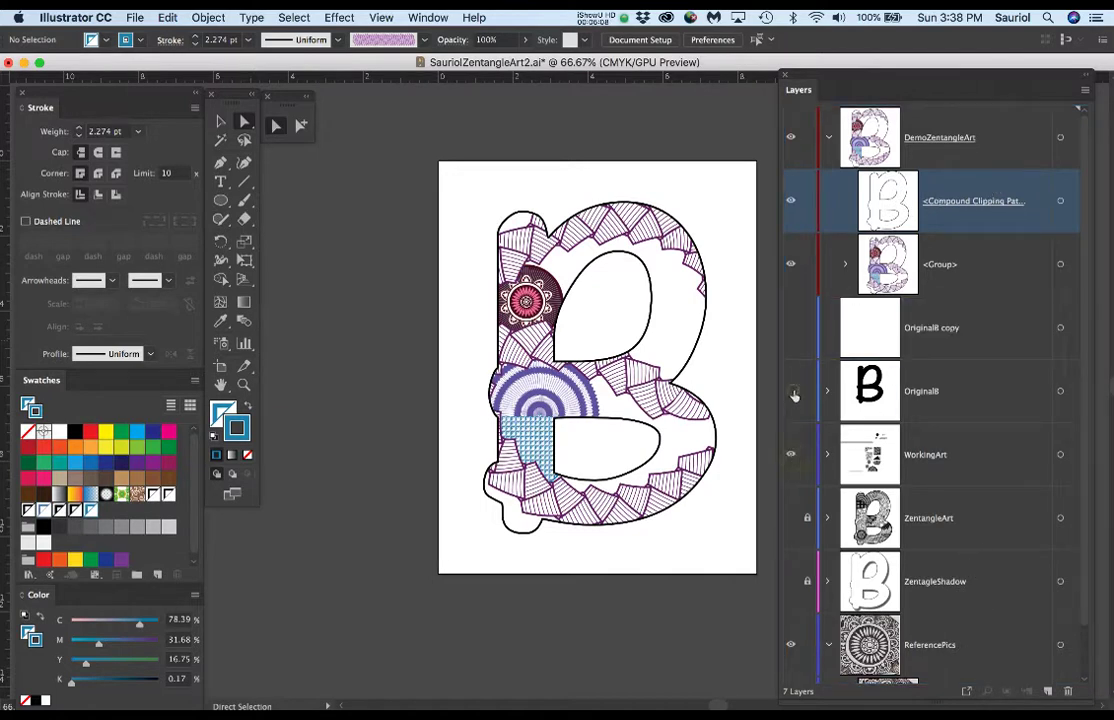
{"action": "left_click", "coordinate": [791, 454]}
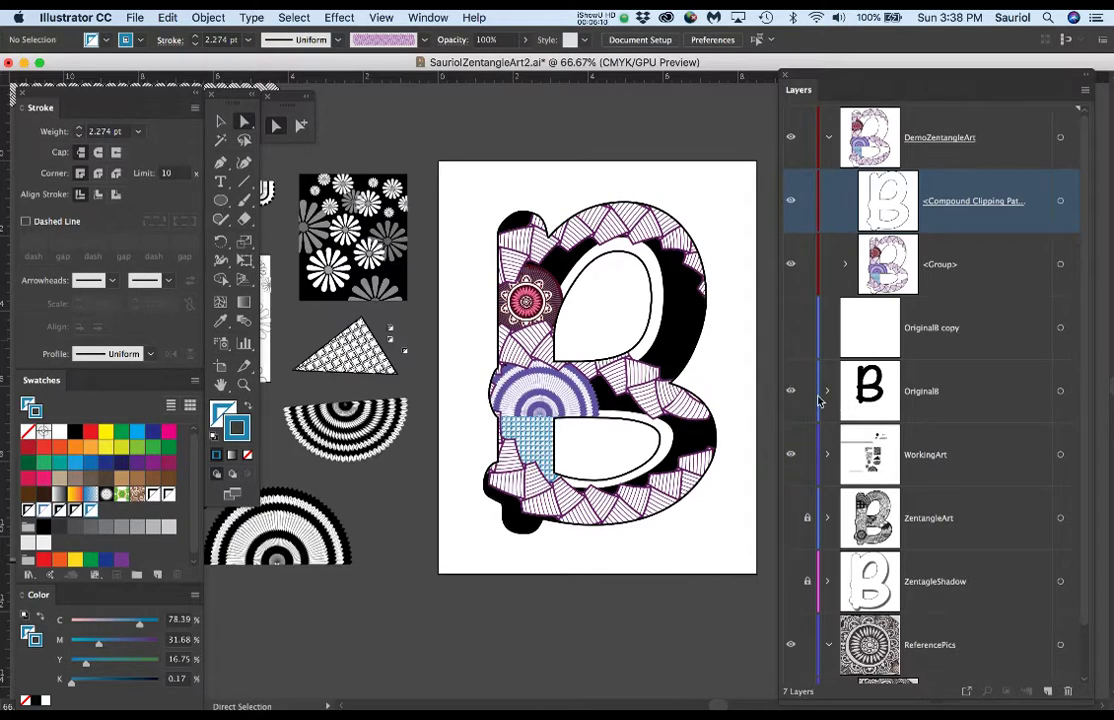
{"action": "left_click", "coordinate": [791, 391]}
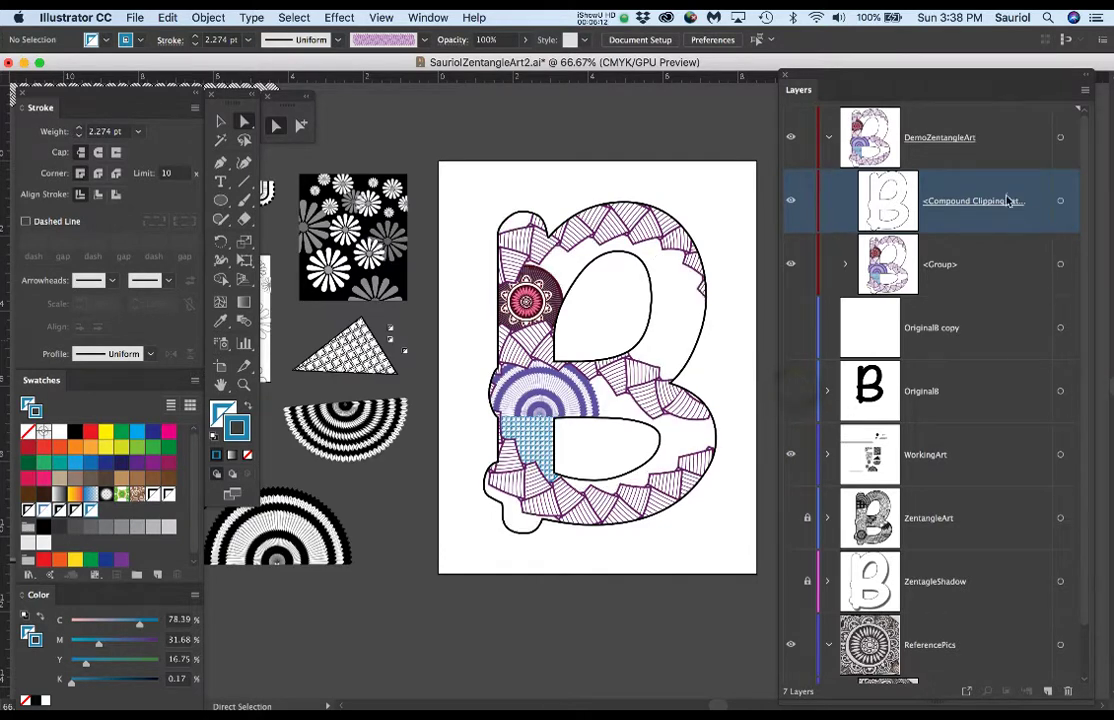
Collapse the DemoZentangleArt layer and add a new empty layer above it
{"action": "left_click_drag", "start_coordinate": [1010, 213], "coordinate": [981, 212]}
{"action": "left_click", "coordinate": [831, 139]}
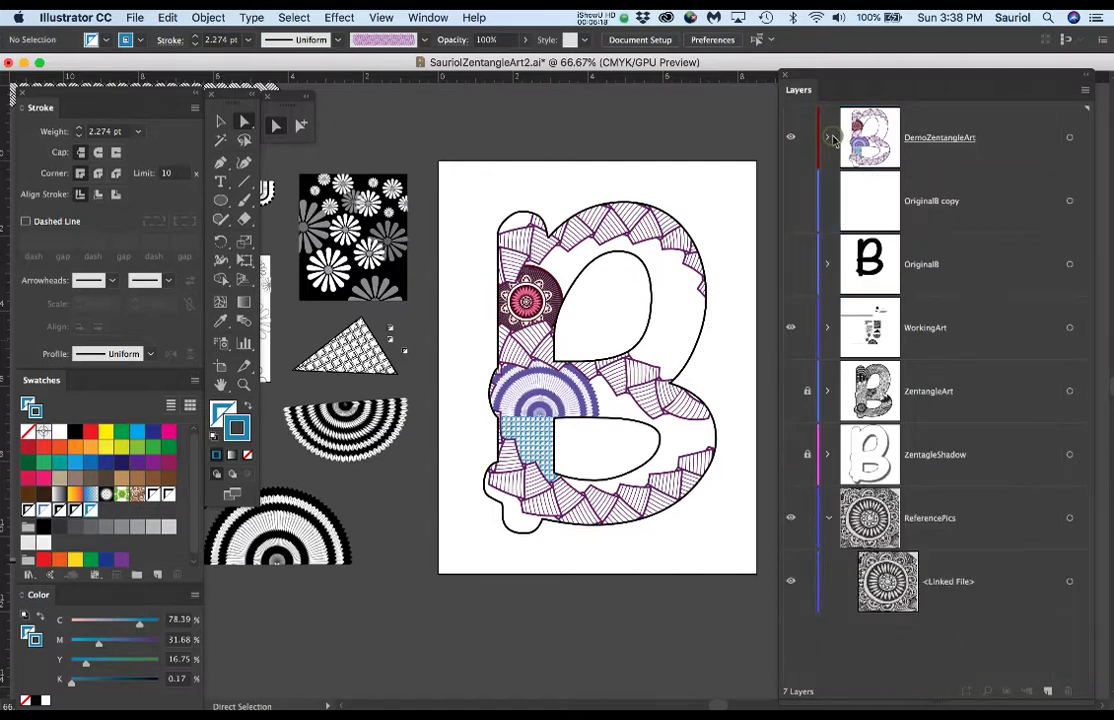
{"action": "left_click", "coordinate": [1048, 695]}
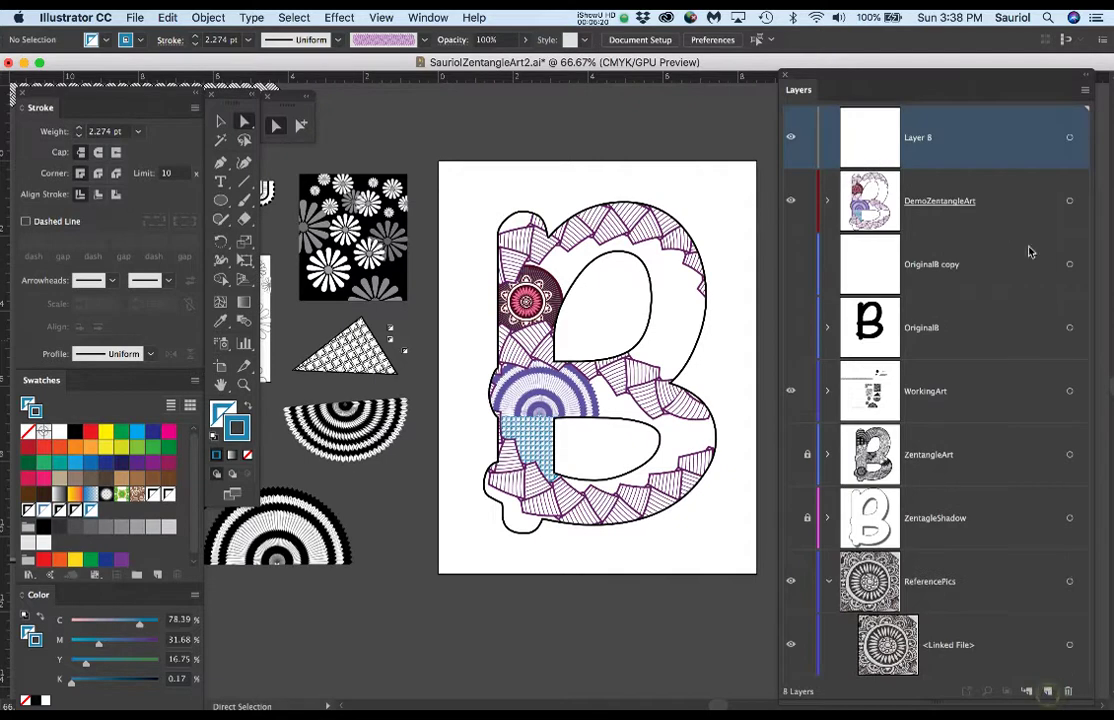
Move the copied compound clipping path out of DemoZentangleArt into the new top layer and collapse DemoZentangleArt
{"action": "left_click", "coordinate": [828, 200]}
{"action": "left_click_drag", "start_coordinate": [990, 264], "coordinate": [988, 135]}
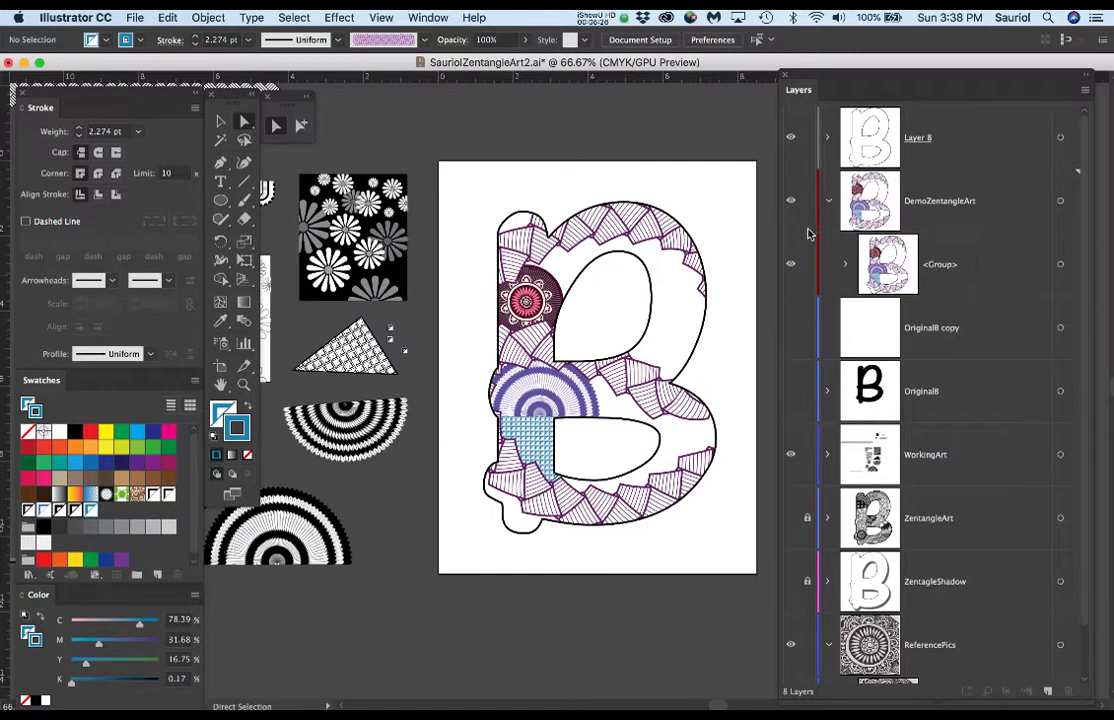
{"action": "left_click", "coordinate": [828, 204]}
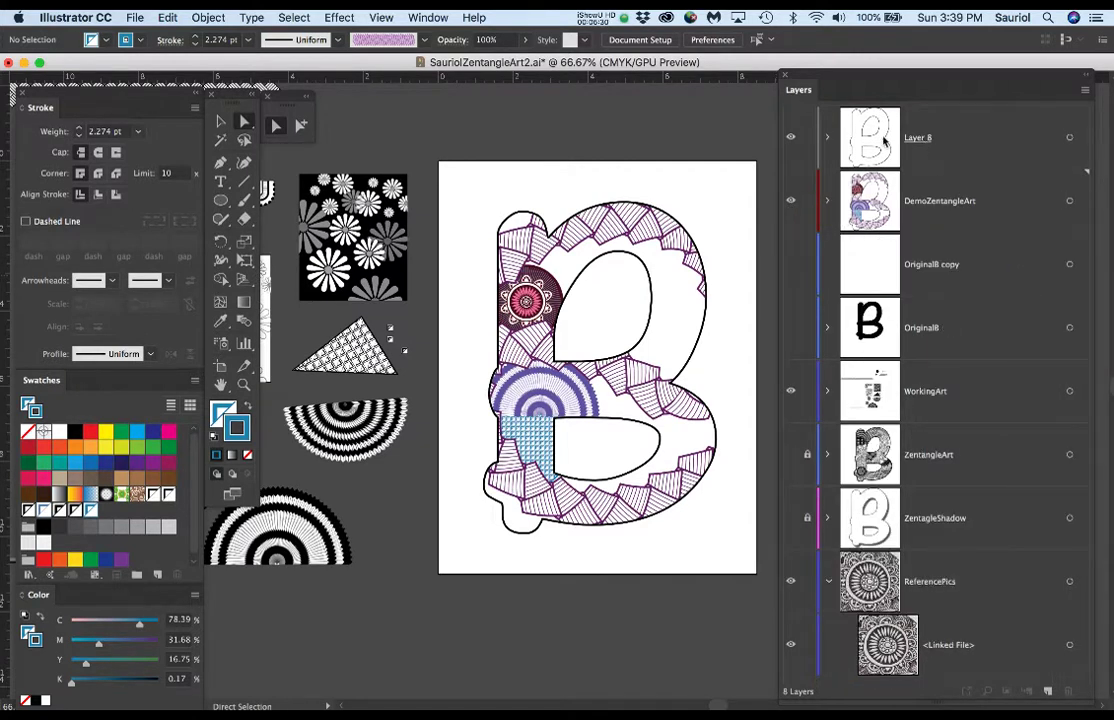
Target the compound path inside the new top layer and rename that layer Shadow
{"action": "left_click", "coordinate": [828, 138]}
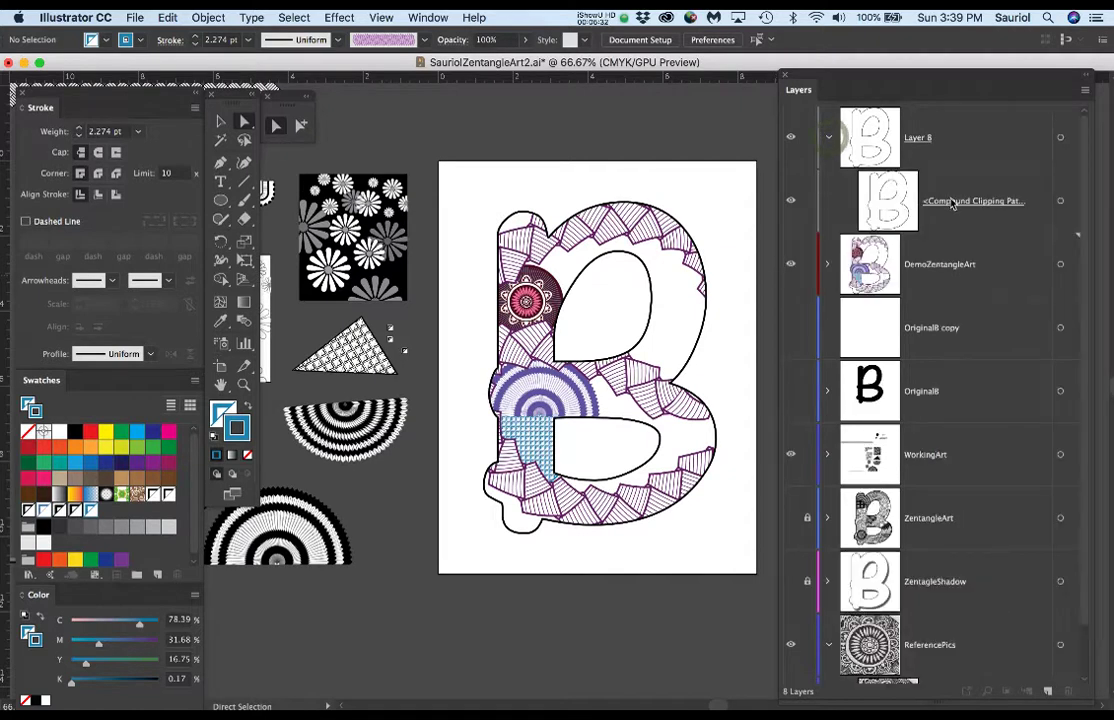
{"action": "left_click", "coordinate": [1059, 202]}
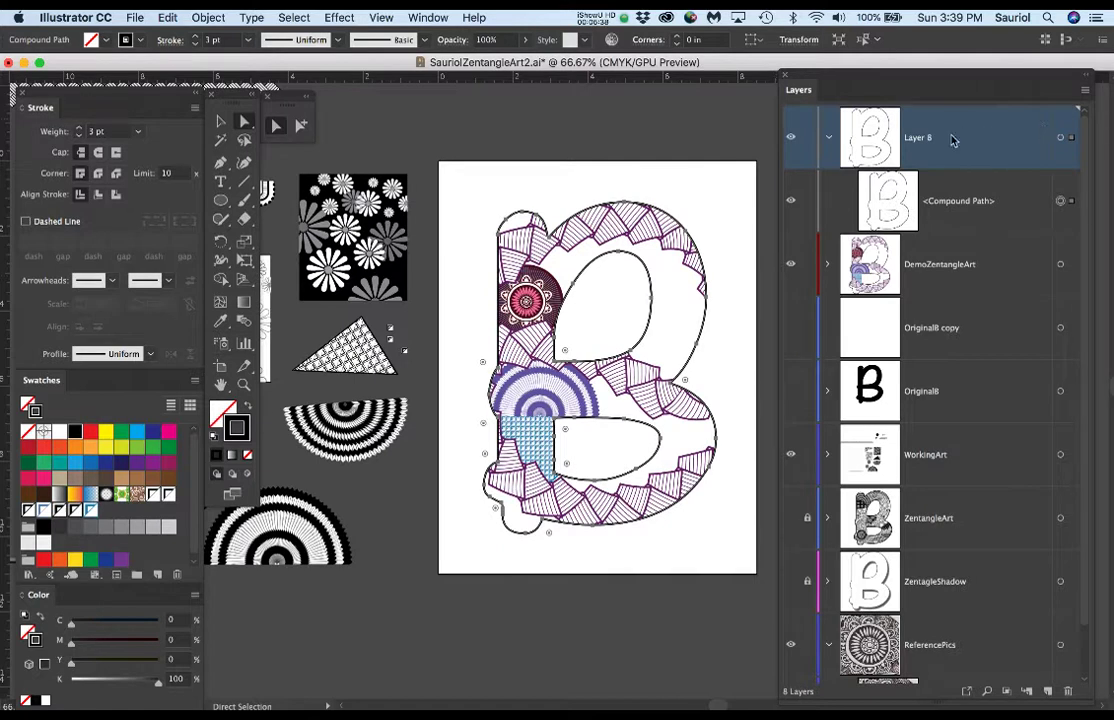
{"action": "double_click", "coordinate": [918, 138]}
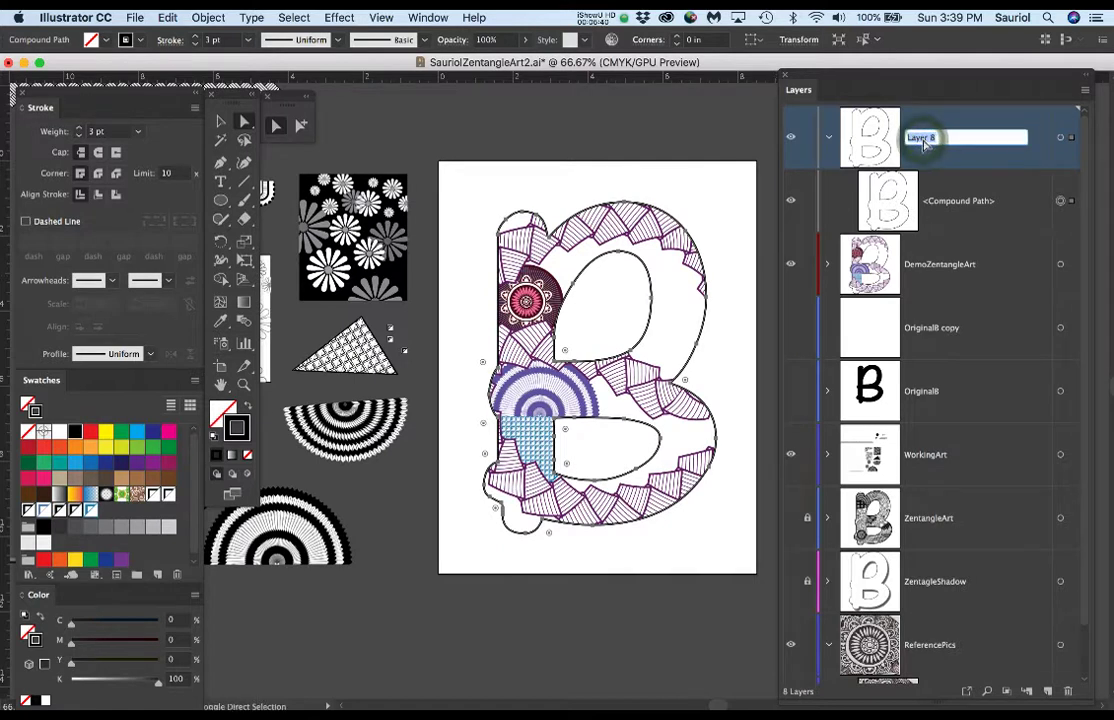
{"action": "type", "text": "Shadow"}
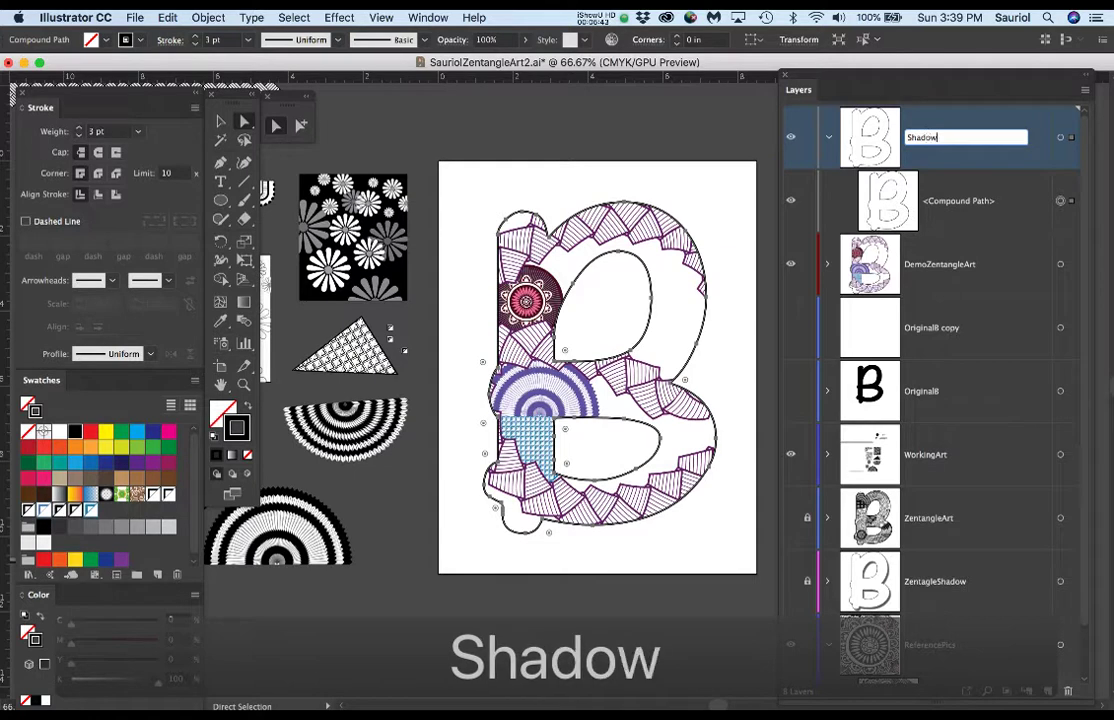
{"action": "key", "text": "Return"}
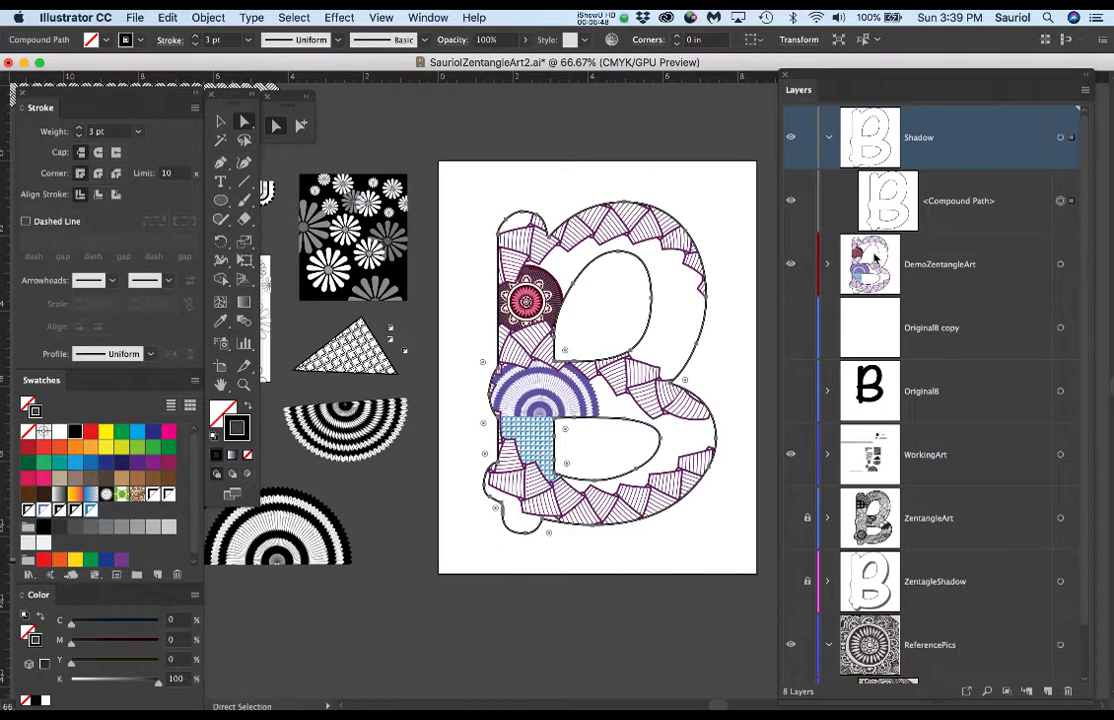
Compare the B outlines by toggling the DemoZentangleArt layer's visibility, and hide the Shadow layer
{"action": "left_click", "coordinate": [791, 265]}
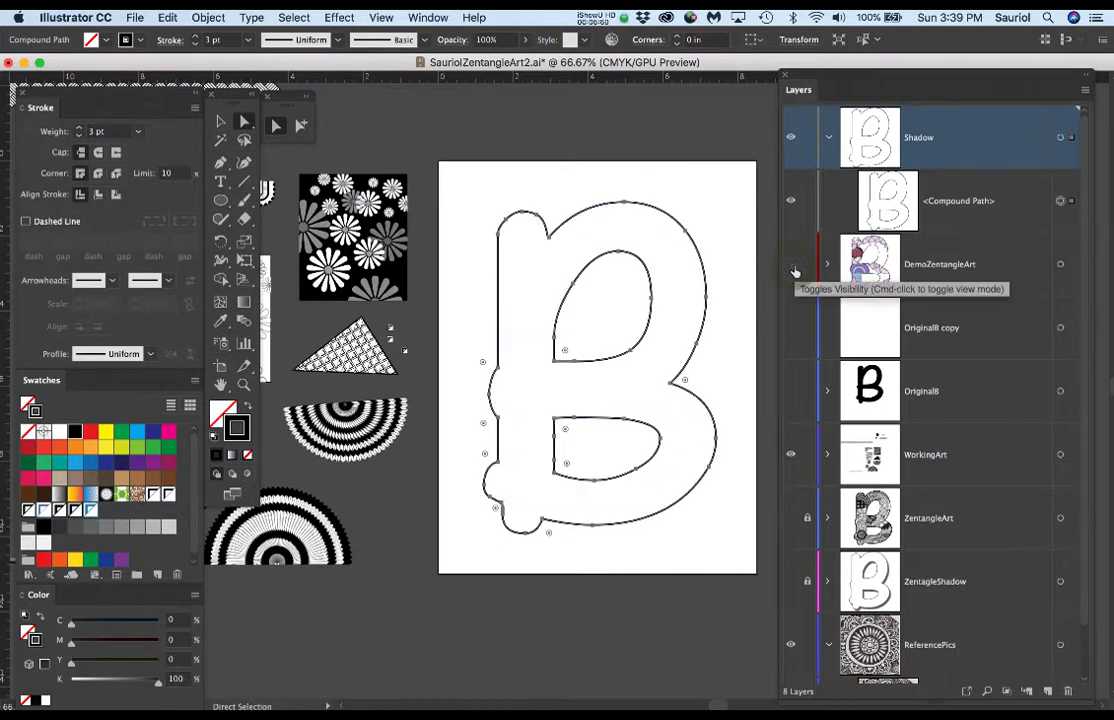
{"action": "left_click", "coordinate": [791, 266]}
{"action": "left_click", "coordinate": [791, 137]}
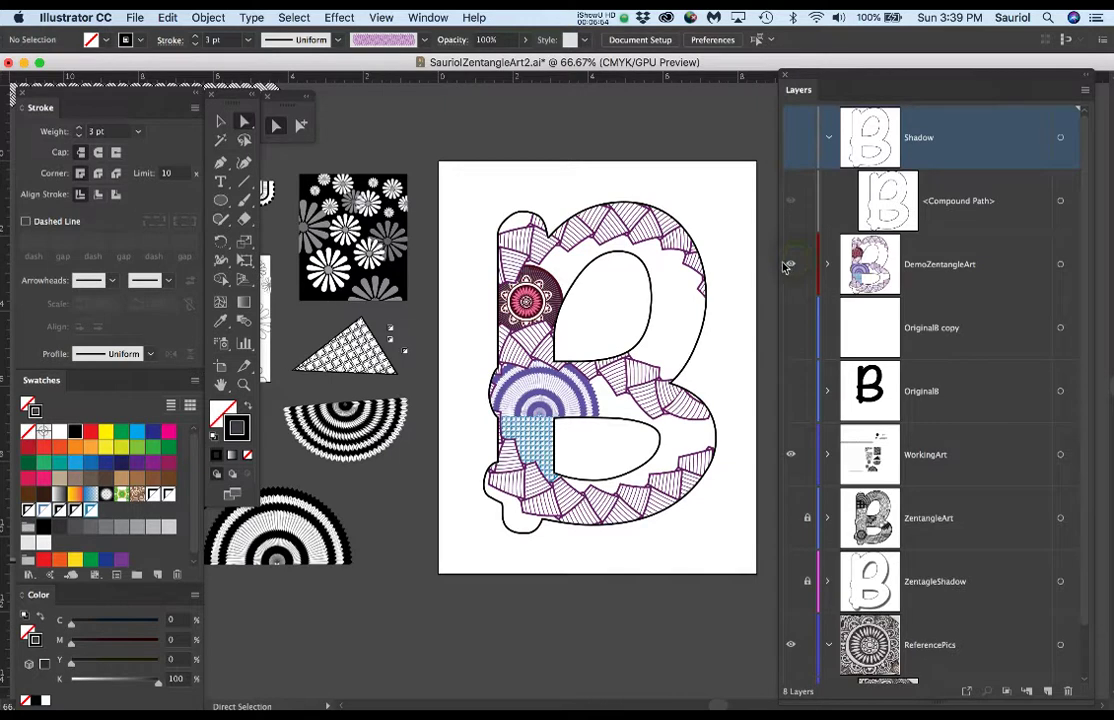
{"action": "left_click", "coordinate": [791, 265]}
{"action": "left_click", "coordinate": [791, 265]}
Set the stroke weight of the compound clipping path in DemoZentangleArt's Clip Group to 6 pt
{"action": "left_click", "coordinate": [826, 265]}
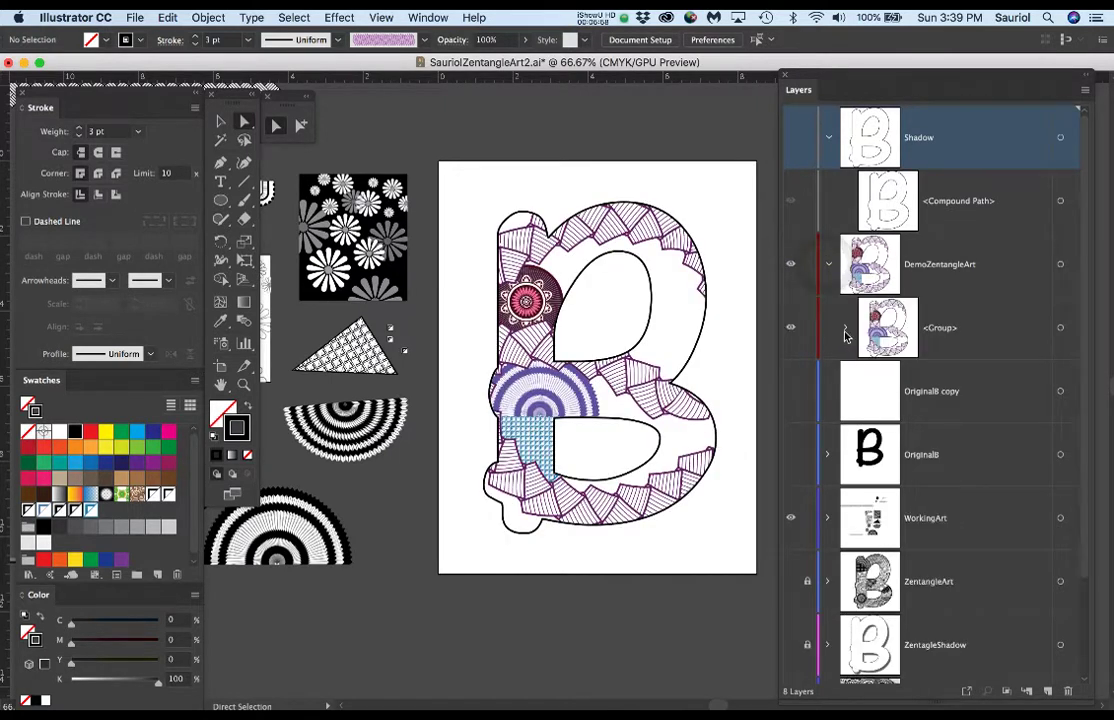
{"action": "left_click", "coordinate": [845, 330]}
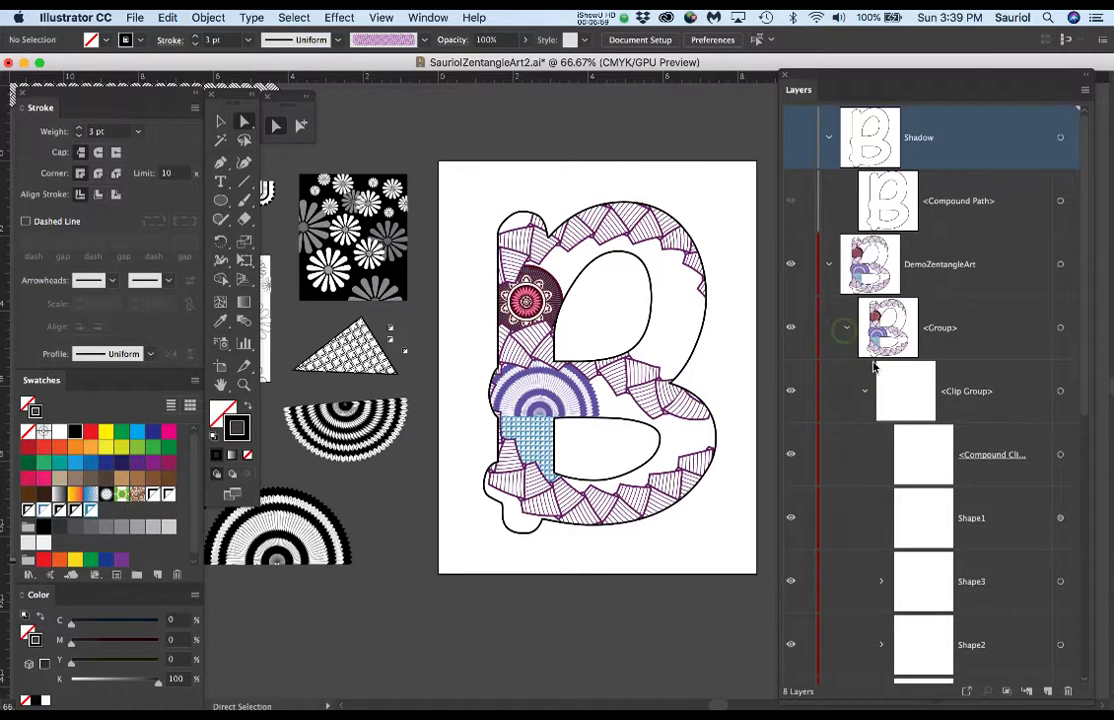
{"action": "left_click", "coordinate": [1062, 455]}
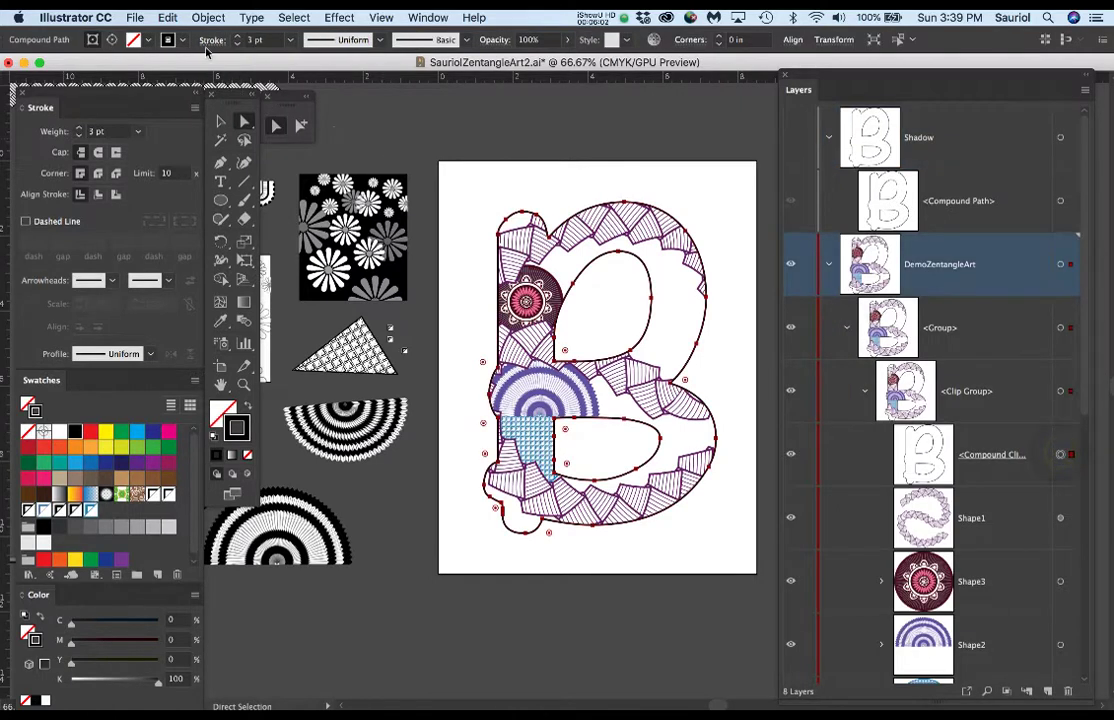
{"action": "left_click", "coordinate": [237, 36]}
{"action": "left_click", "coordinate": [237, 36]}
{"action": "left_click", "coordinate": [237, 36]}
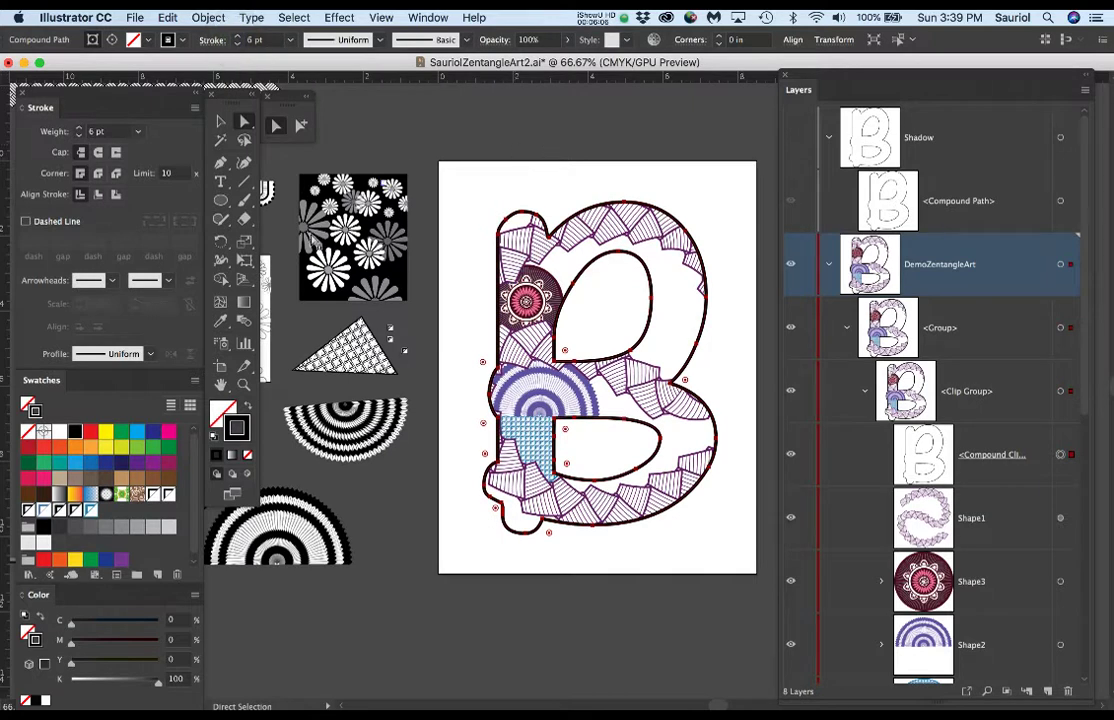
Recolor the clipping path's stroke to a dark maroon of about C 51, M 84, Y 64, K 72
{"action": "double_click", "coordinate": [247, 424]}
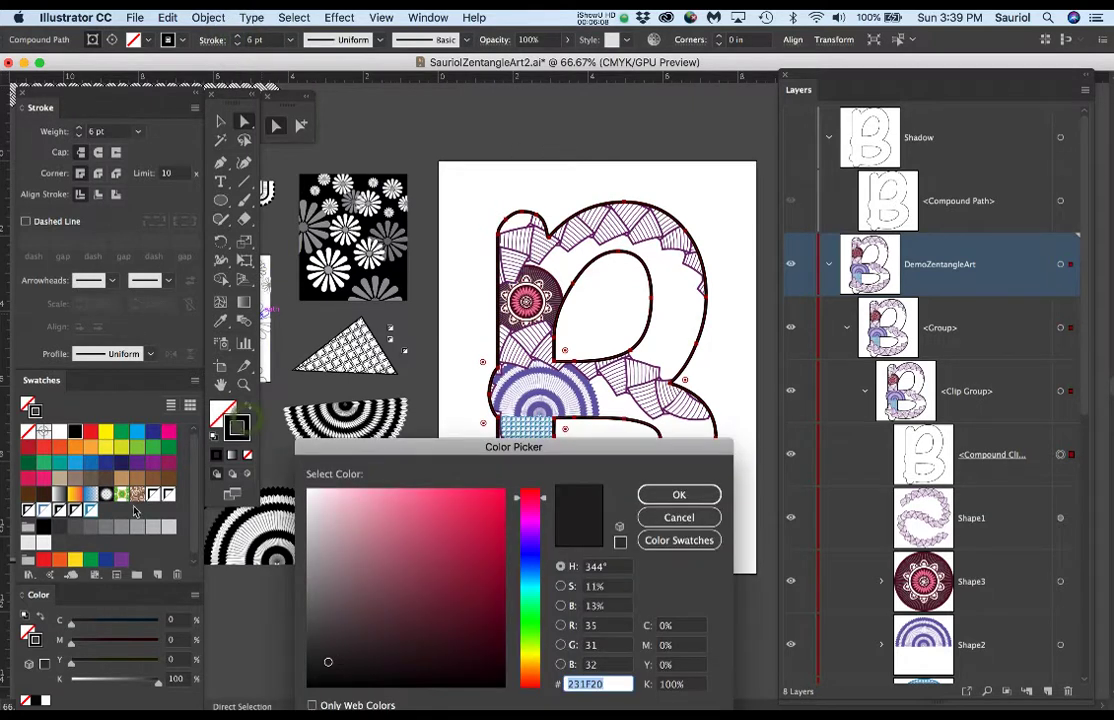
{"action": "left_click_drag", "start_coordinate": [464, 628], "coordinate": [469, 639]}
{"action": "left_click", "coordinate": [679, 495]}
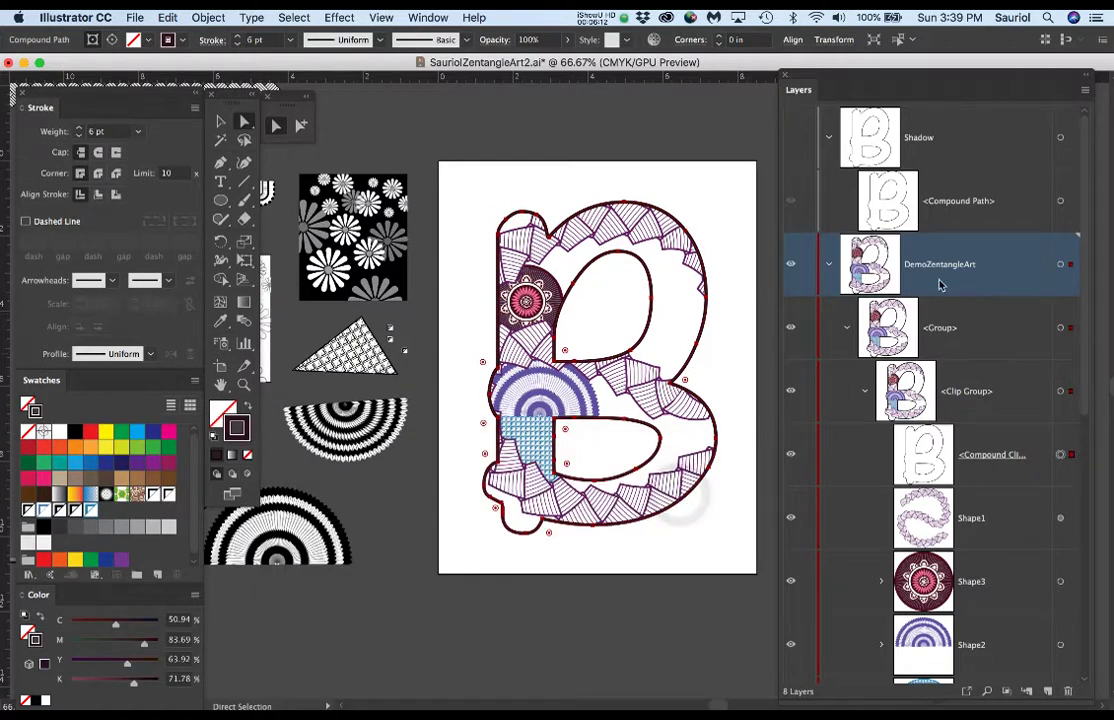
Collapse and lock the DemoZentangleArt layer, then place the Shadow layer directly below it and make it visible
{"action": "left_click", "coordinate": [828, 265]}
{"action": "left_click", "coordinate": [807, 264]}
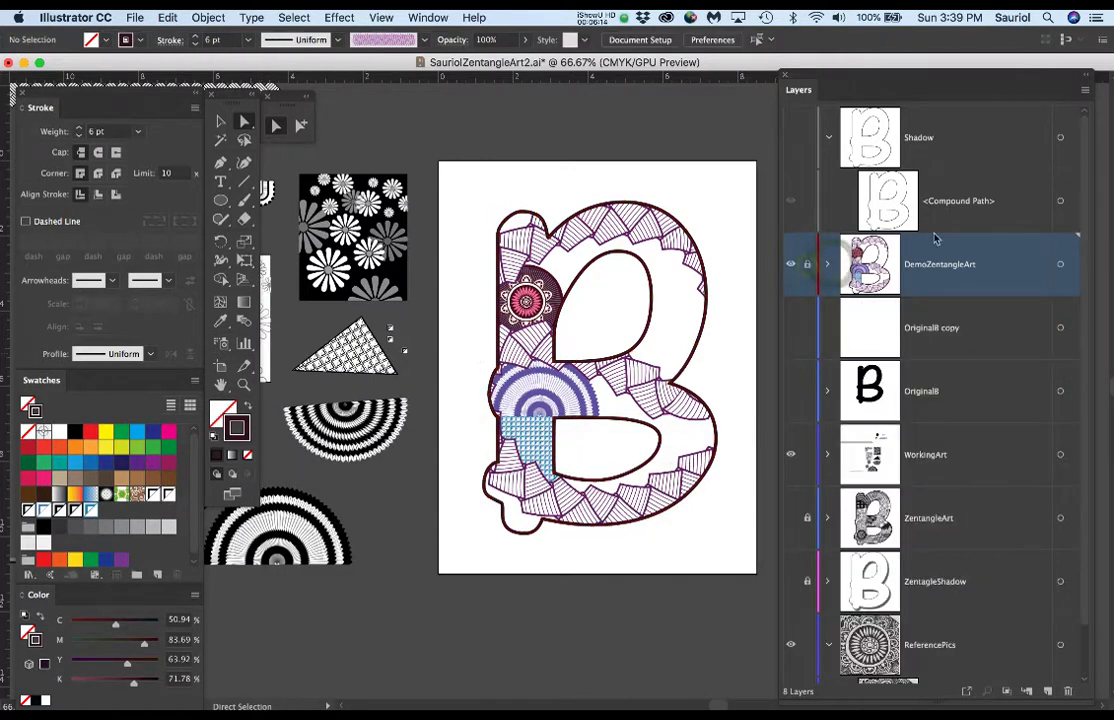
{"action": "left_click_drag", "start_coordinate": [945, 150], "coordinate": [959, 302]}
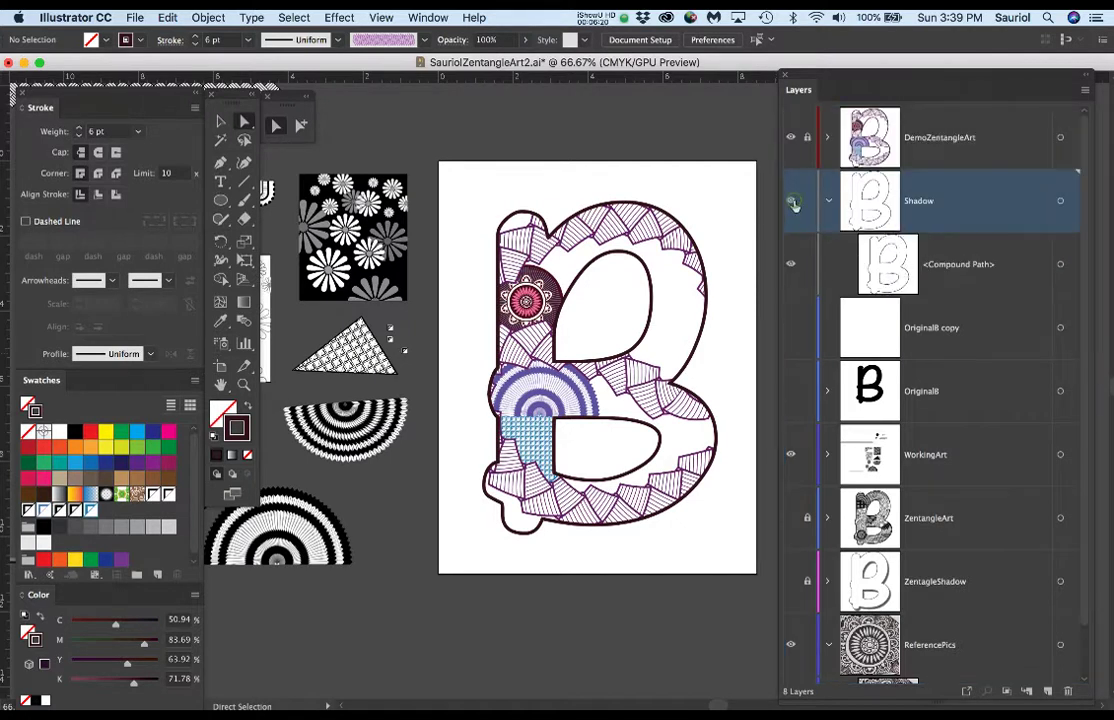
Duplicate the compound path within the Shadow layer and give the upper copy a white fill
{"action": "left_click_drag", "start_coordinate": [1012, 273], "coordinate": [1042, 693]}
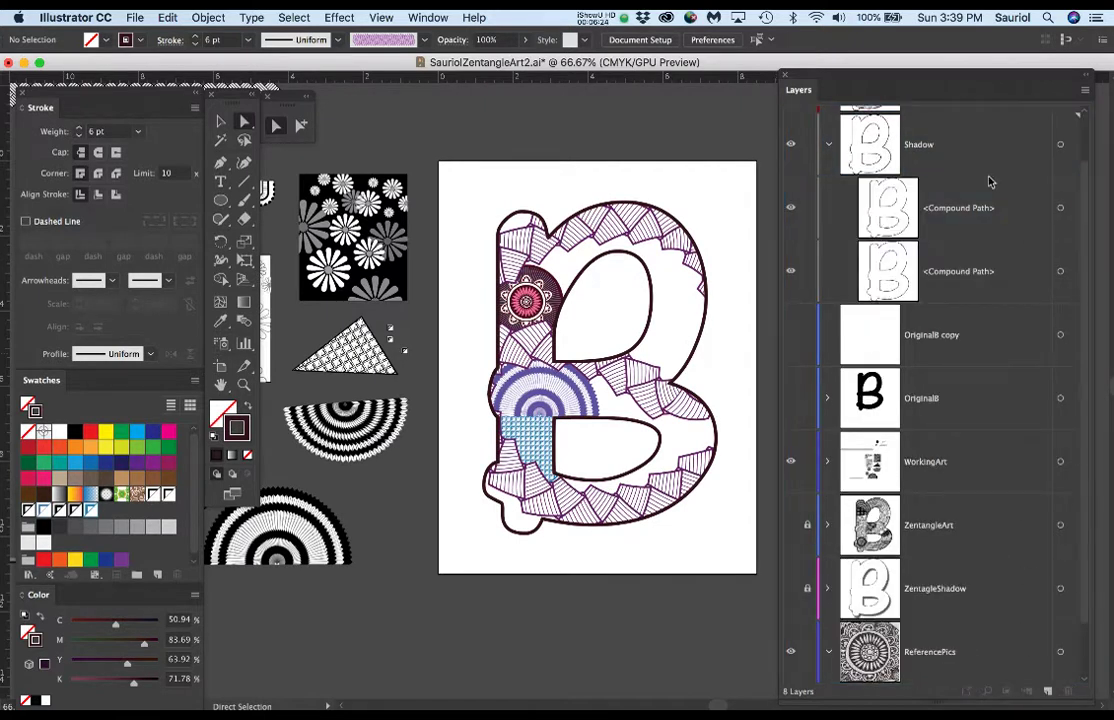
{"action": "left_click", "coordinate": [1061, 208]}
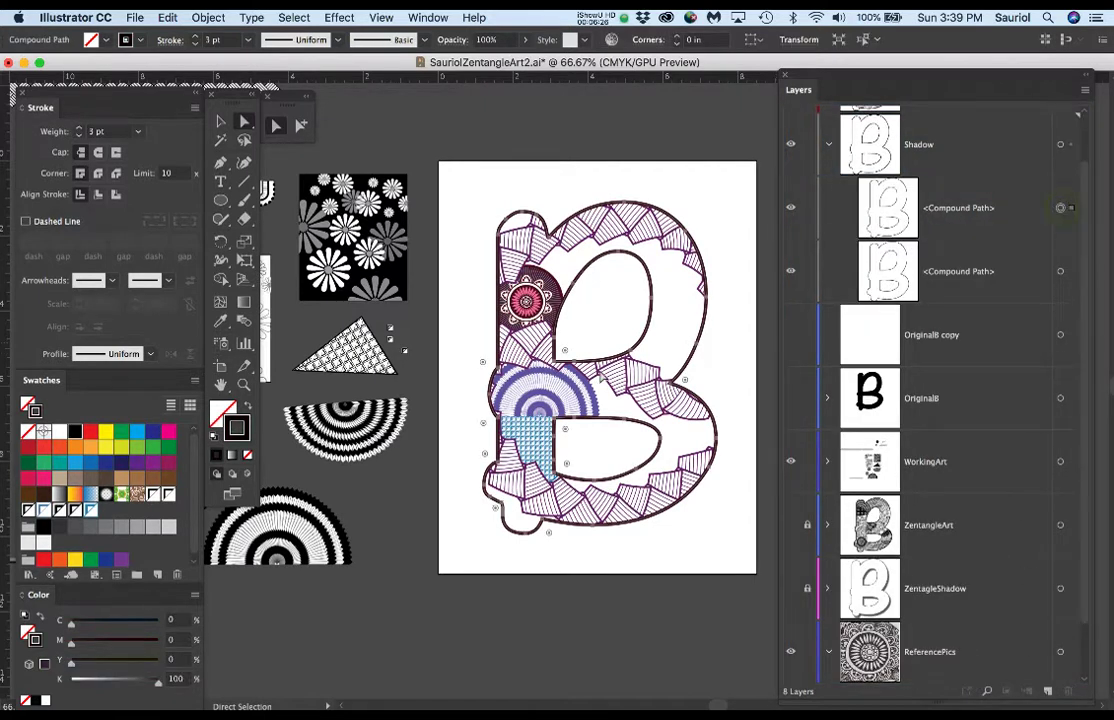
{"action": "left_click", "coordinate": [222, 411]}
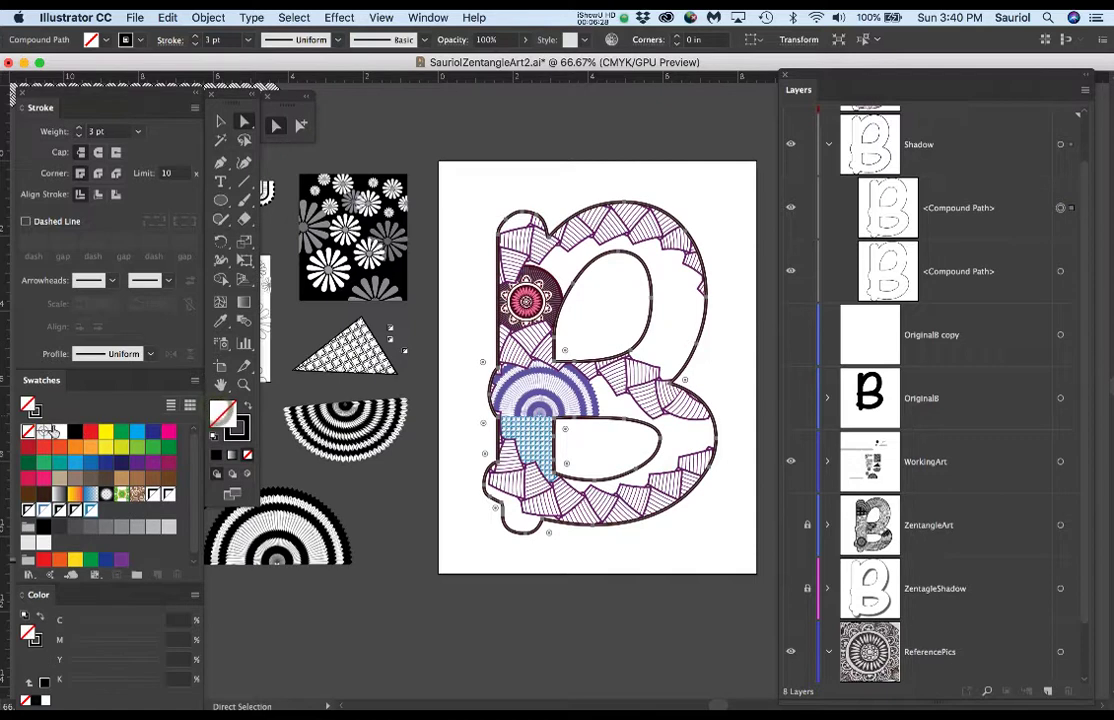
{"action": "left_click", "coordinate": [57, 432]}
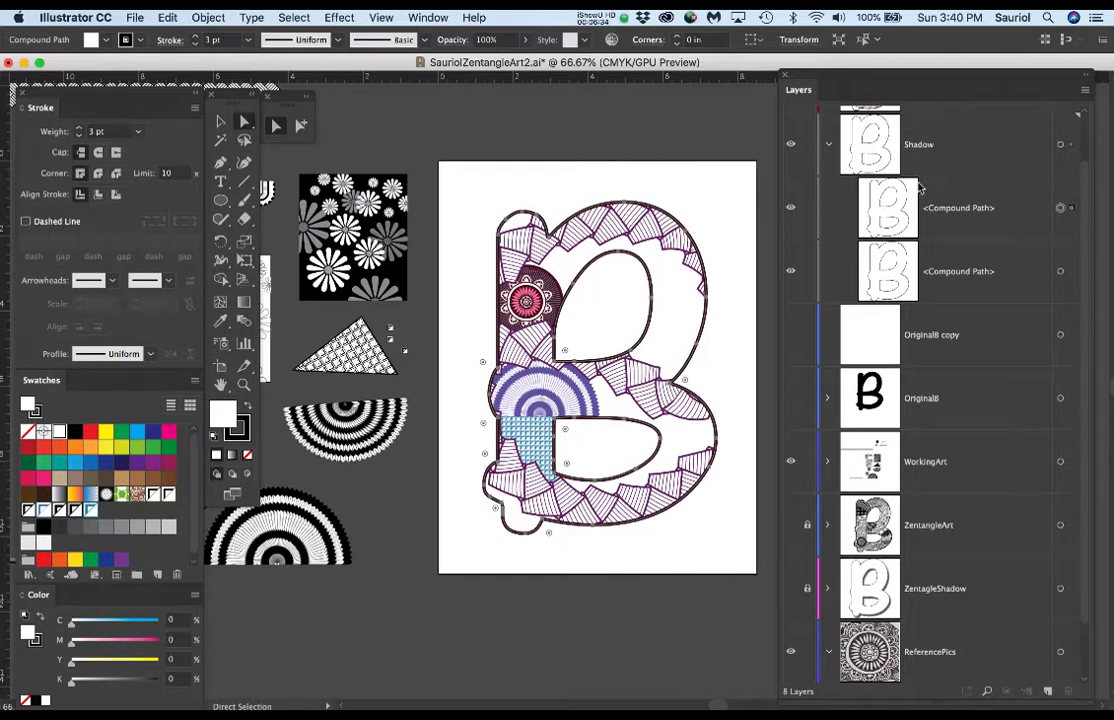
Give the lower compound path in the Shadow layer a 40% gray stroke and a black fill
{"action": "scroll", "coordinate": [969, 228], "scroll_direction": "up", "scroll_amount": 2}
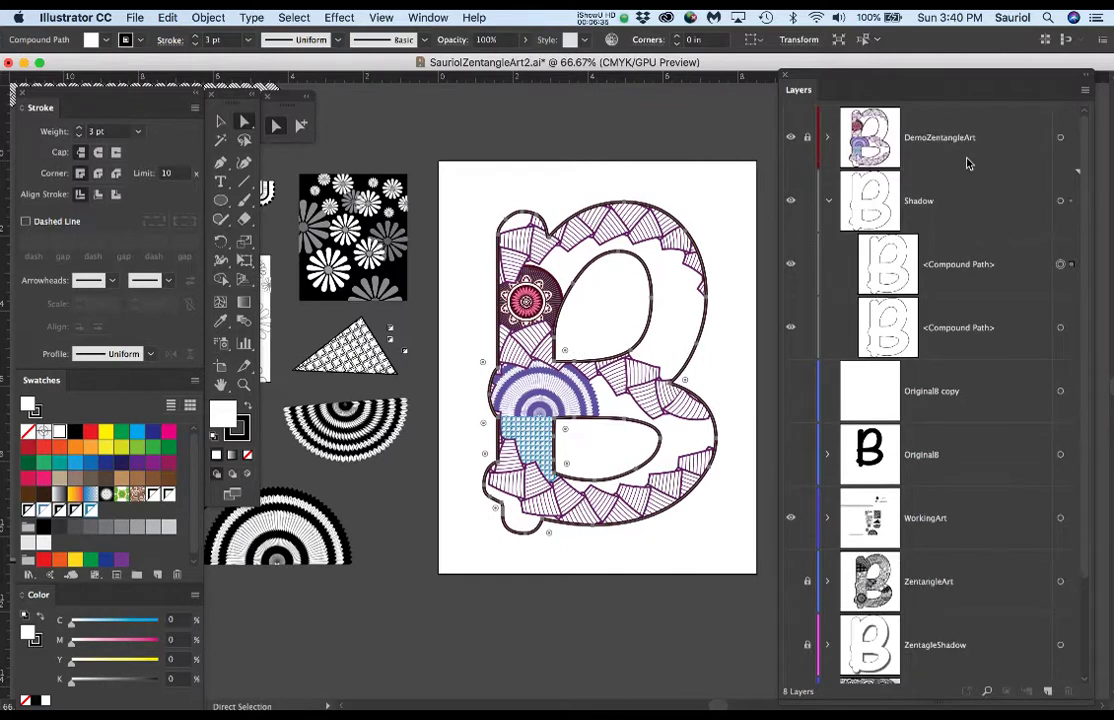
{"action": "left_click", "coordinate": [1060, 327]}
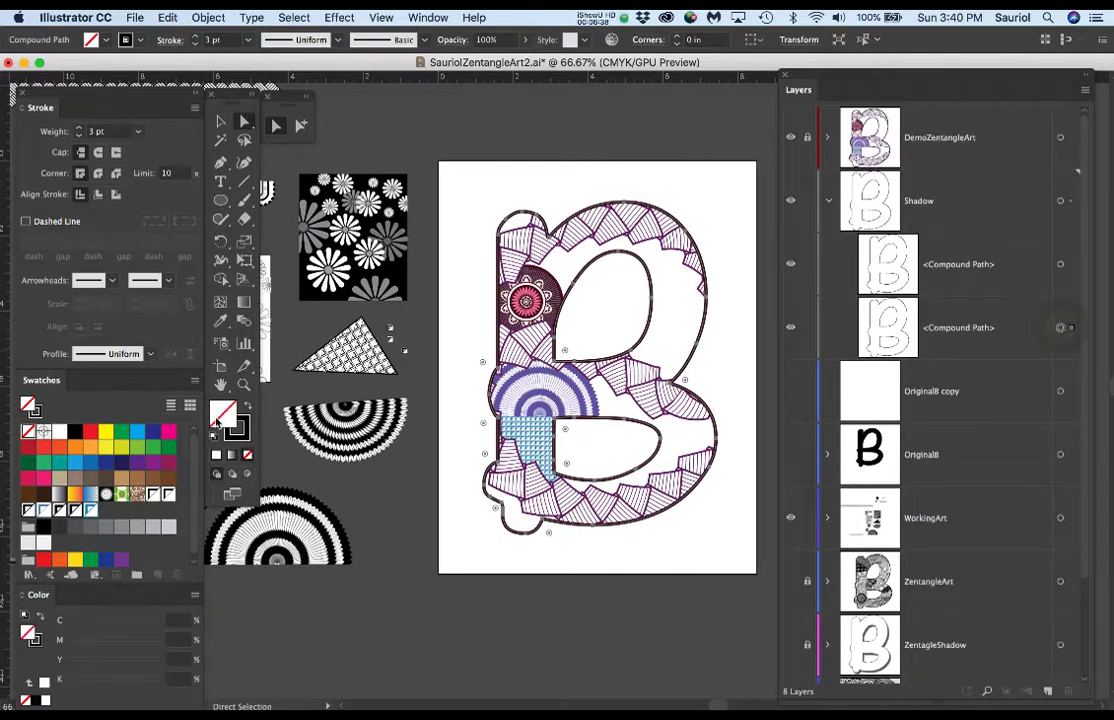
{"action": "left_click", "coordinate": [237, 428]}
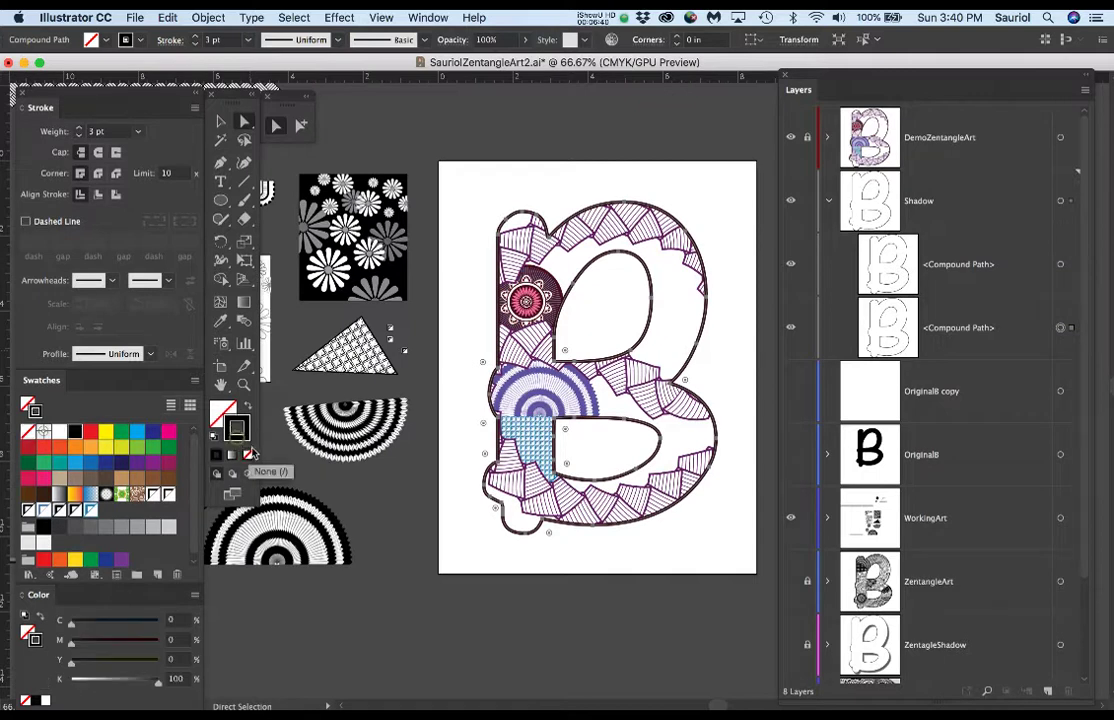
{"action": "left_click", "coordinate": [138, 530]}
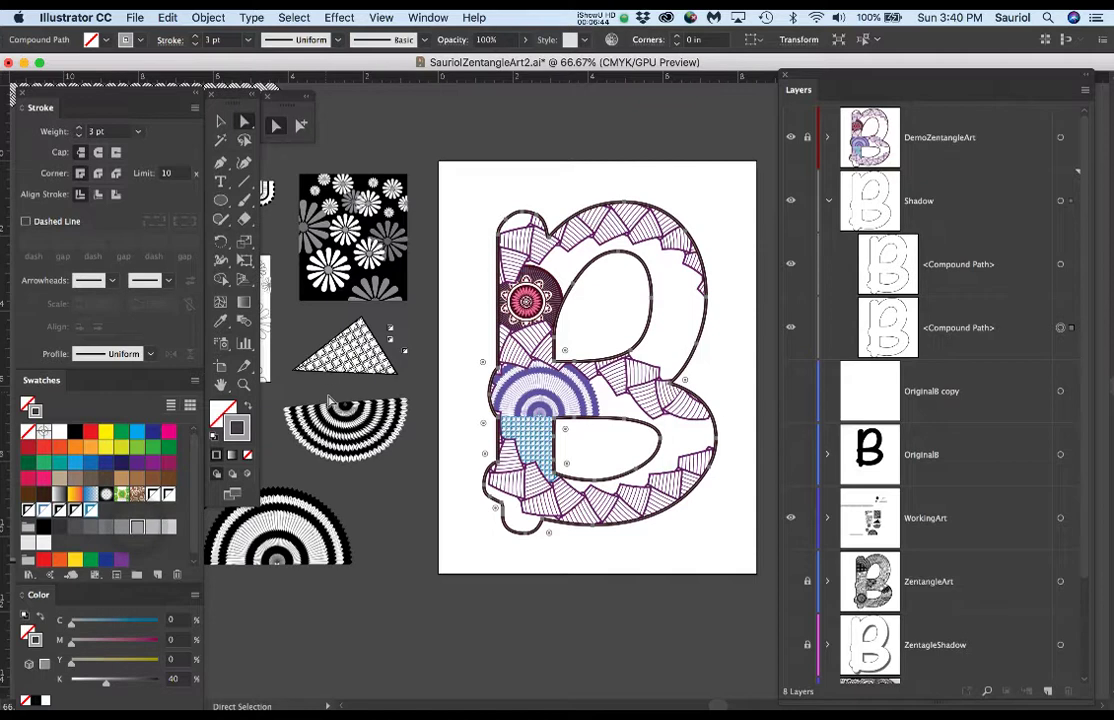
{"action": "left_click", "coordinate": [222, 412]}
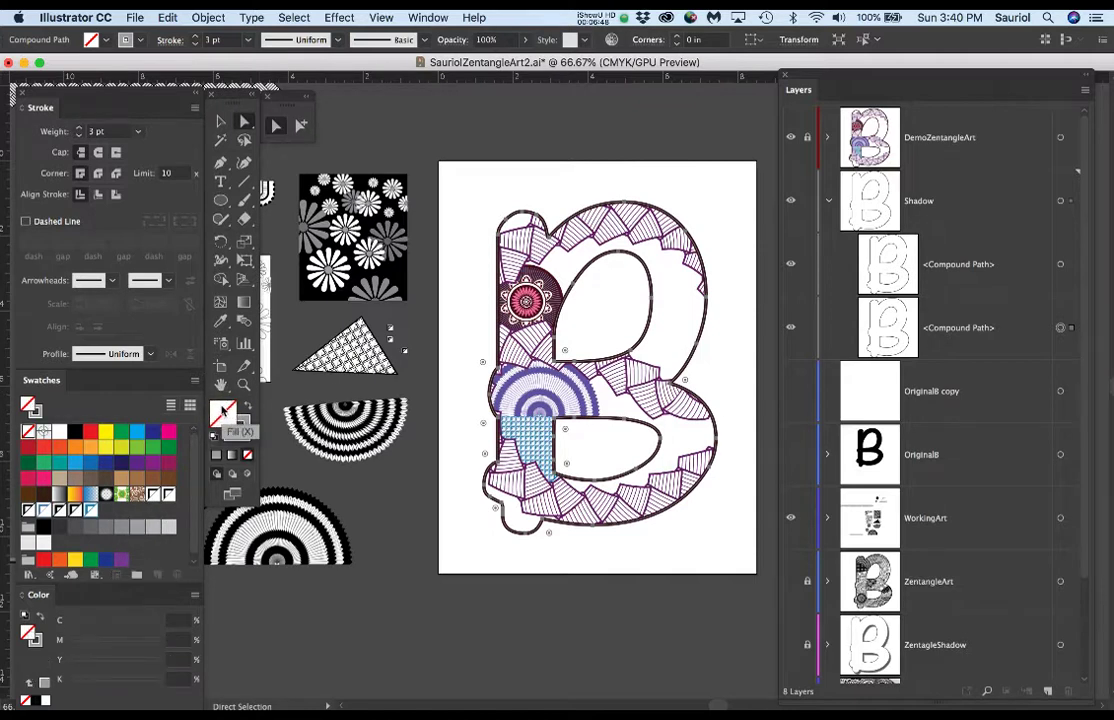
{"action": "left_click", "coordinate": [76, 432]}
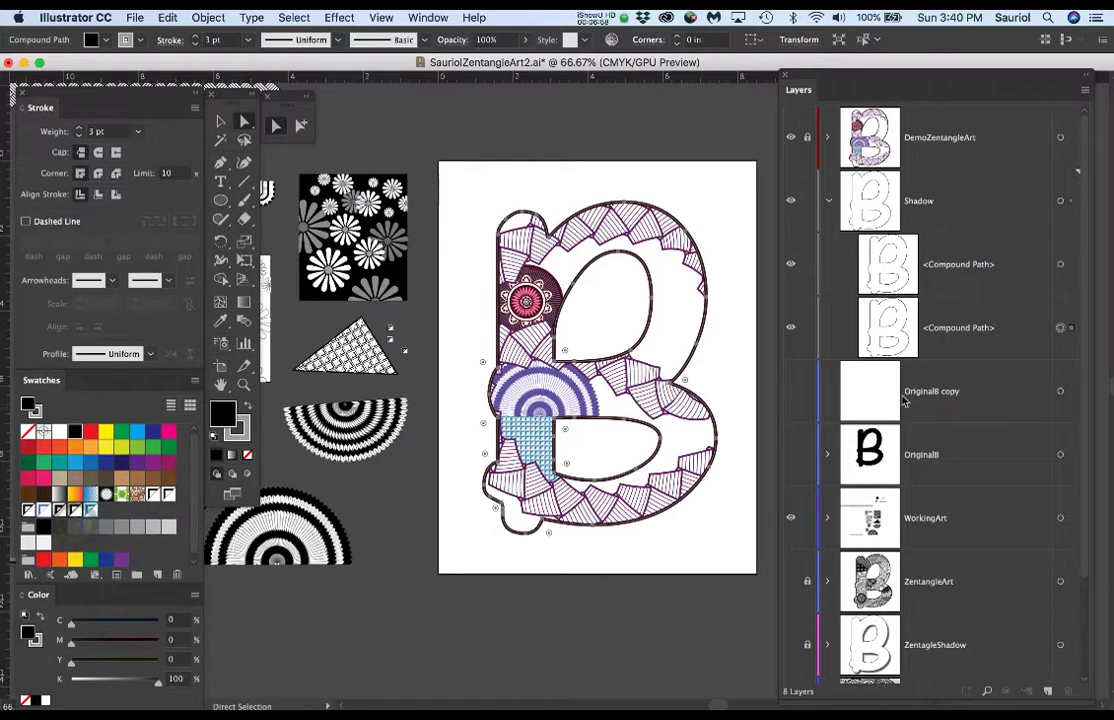
Offset the lower compound path slightly down and right with Free Transform, and recolor it with a 60% gray fill and 30% gray stroke
{"action": "key", "text": "e"}
{"action": "left_click_drag", "start_coordinate": [708, 355], "coordinate": [720, 370]}
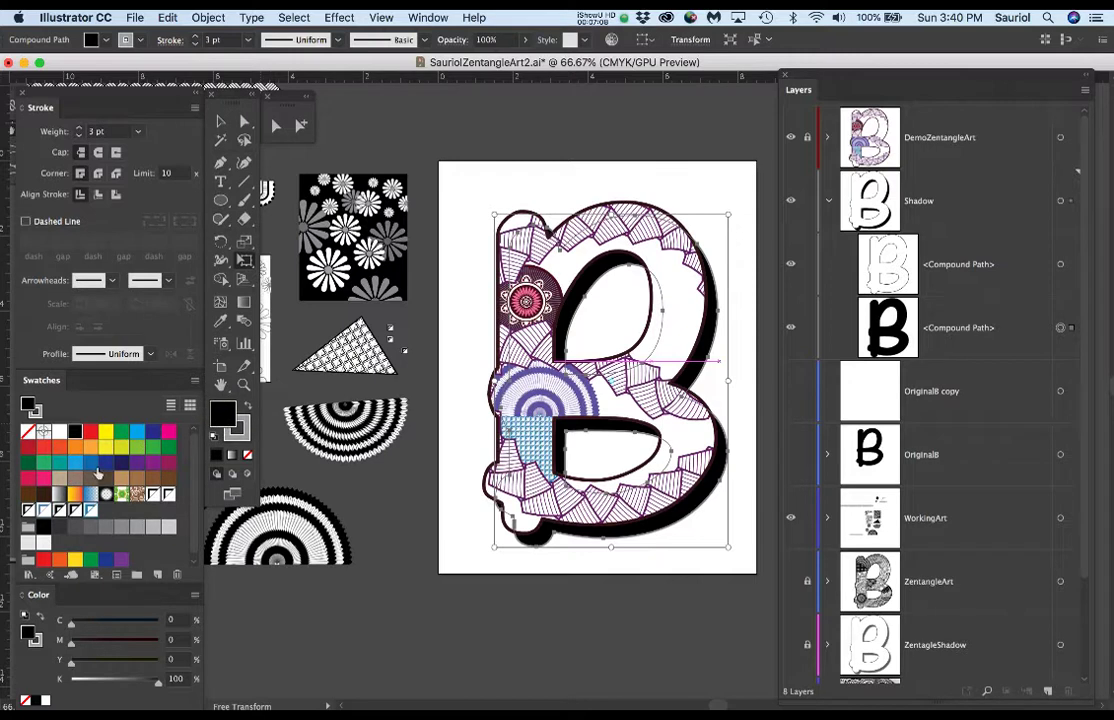
{"action": "left_click", "coordinate": [106, 527]}
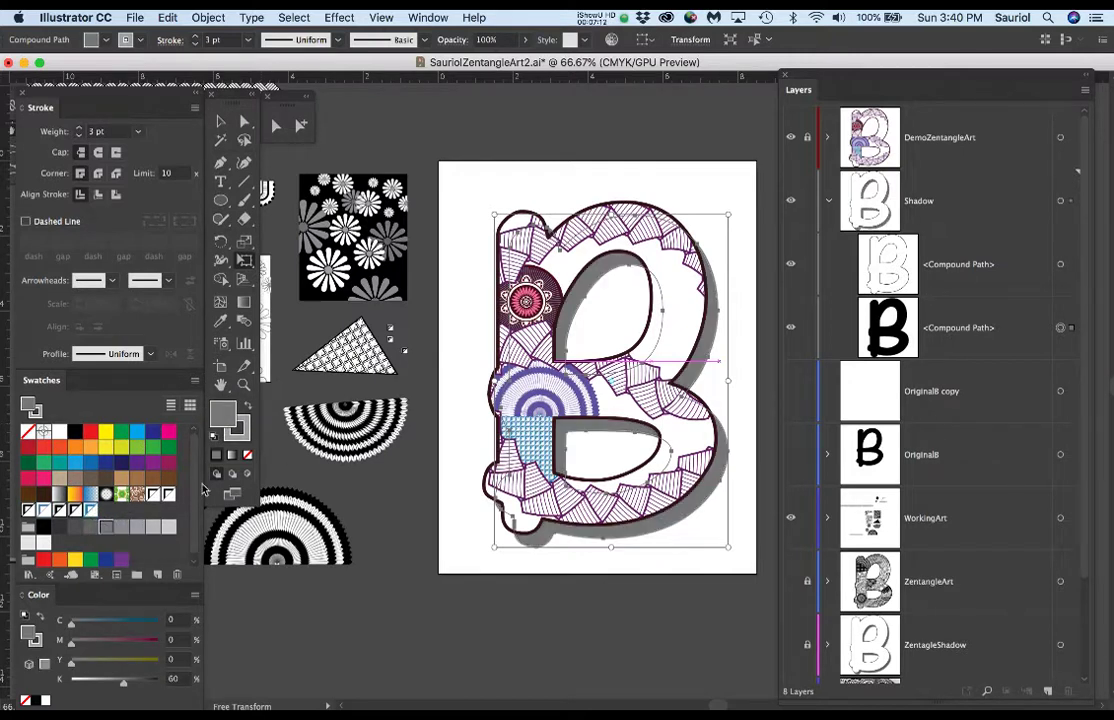
{"action": "left_click", "coordinate": [240, 430]}
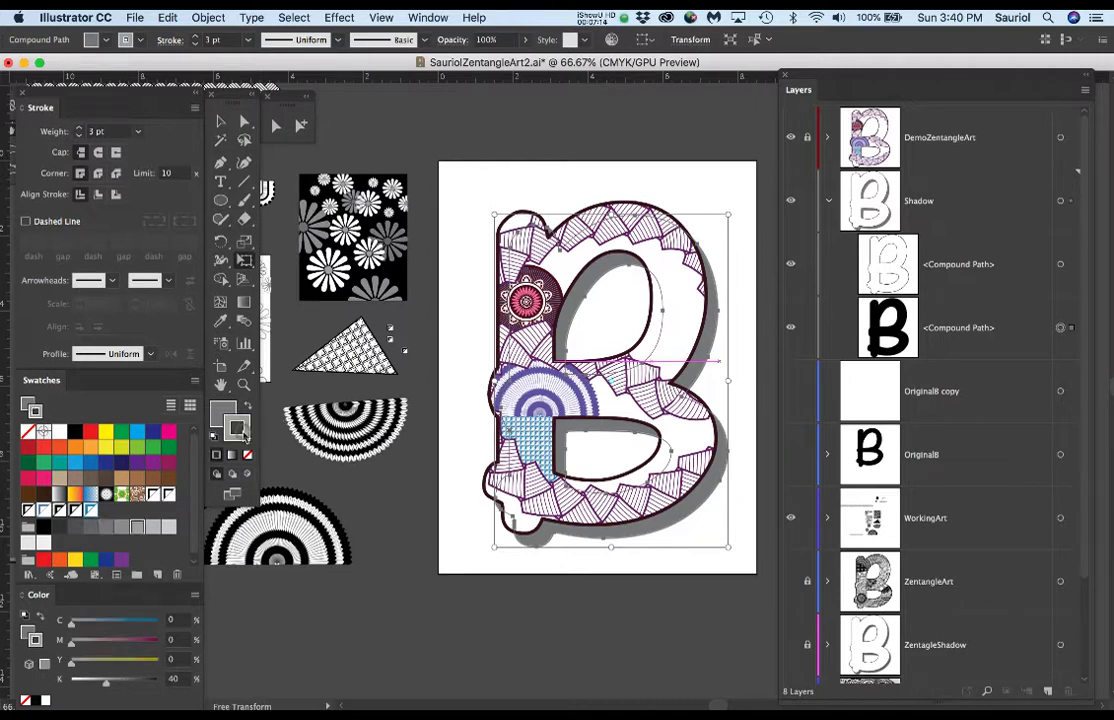
{"action": "left_click", "coordinate": [154, 527]}
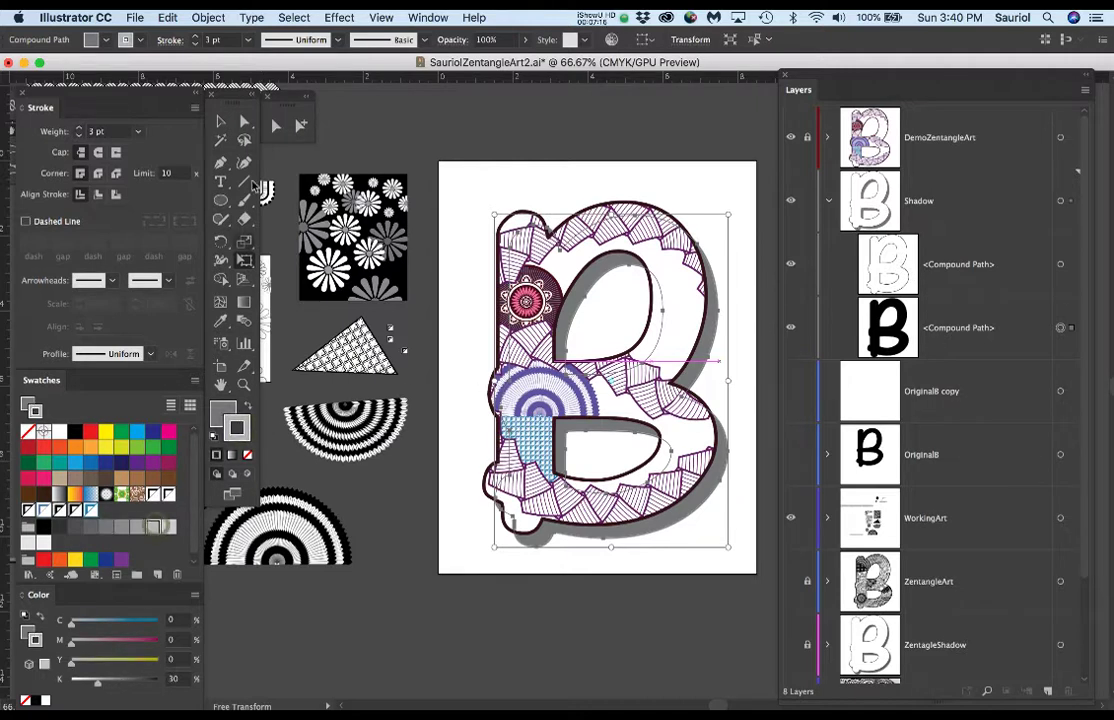
Set the shadow path's stroke weight to 8 pt and deselect it
{"action": "key", "text": "a"}
{"action": "left_click", "coordinate": [196, 35]}
{"action": "left_click", "coordinate": [196, 35]}
{"action": "left_click", "coordinate": [196, 35]}
{"action": "left_click", "coordinate": [196, 35]}
{"action": "left_click", "coordinate": [196, 35]}
{"action": "left_click", "coordinate": [618, 110]}
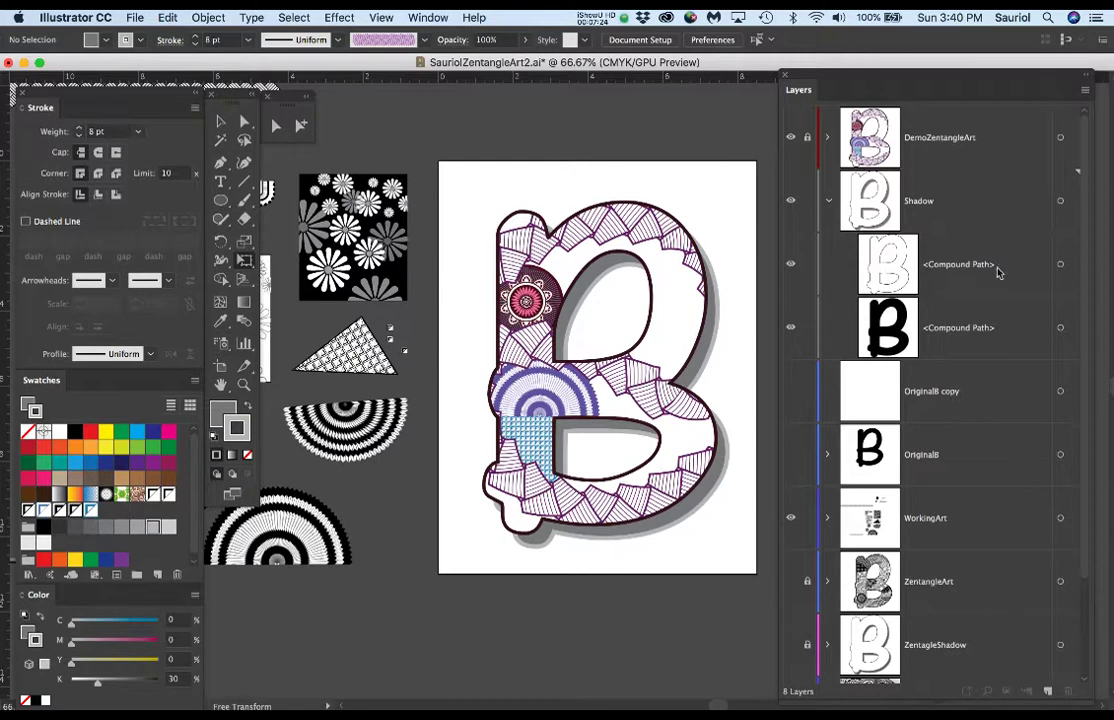
Check the white-filled compound path in the Shadow layer, deselect it, and save the document
{"action": "left_click", "coordinate": [1058, 265]}
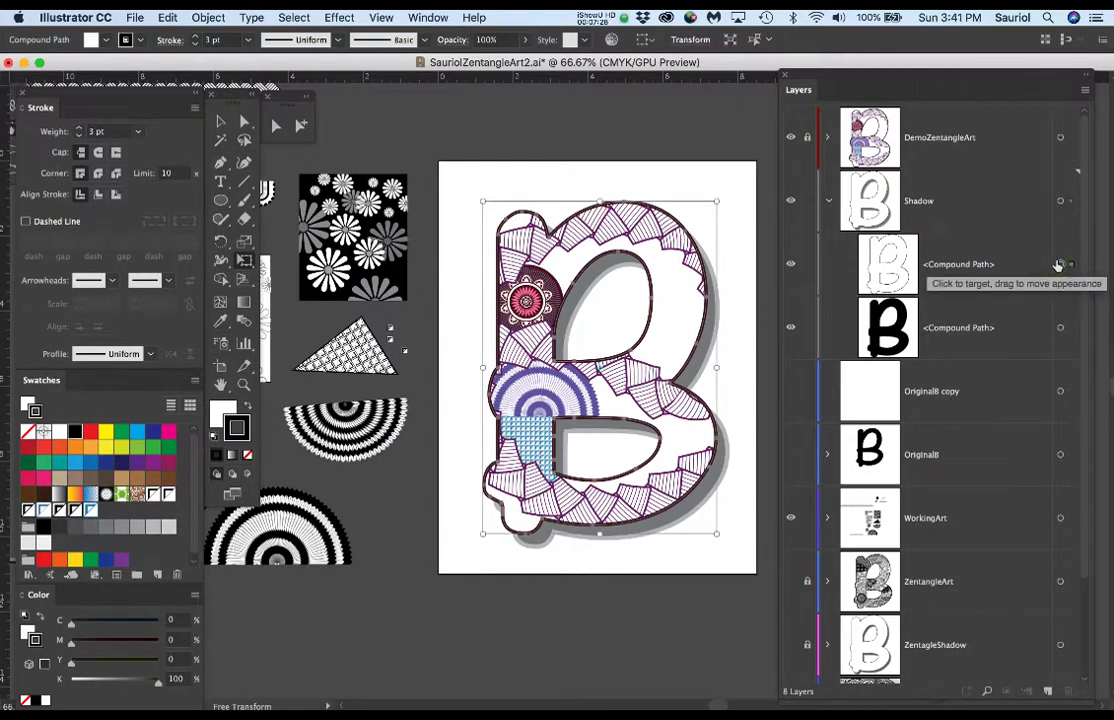
{"action": "left_click", "coordinate": [683, 133]}
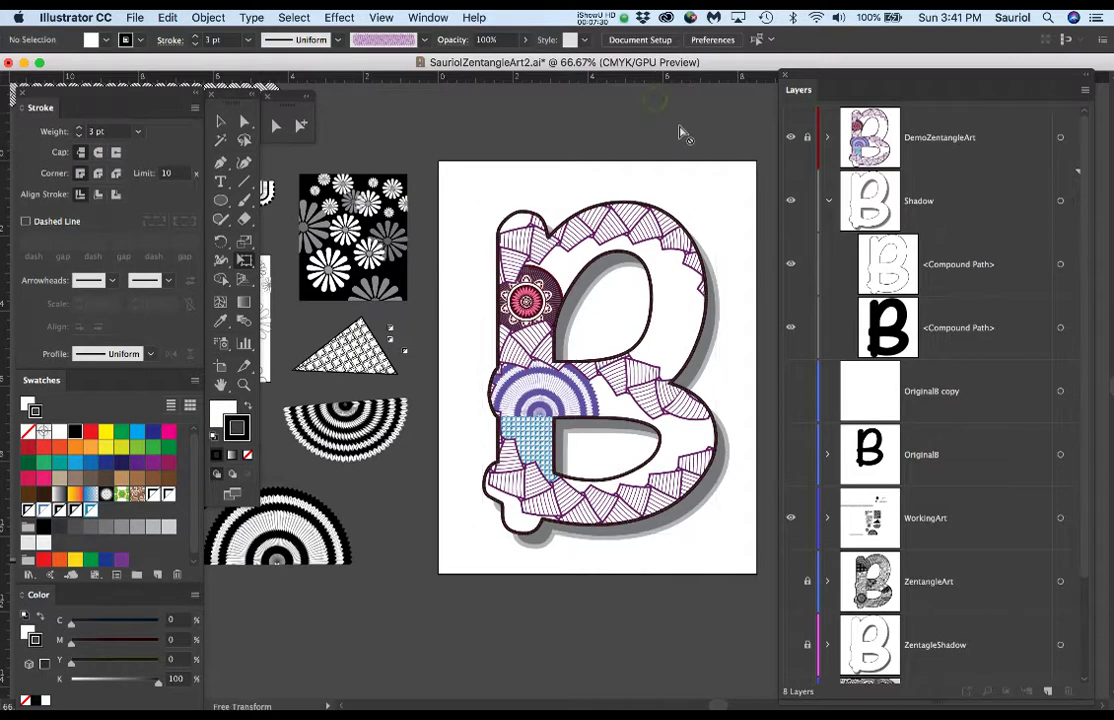
{"action": "key", "text": "super+s"}
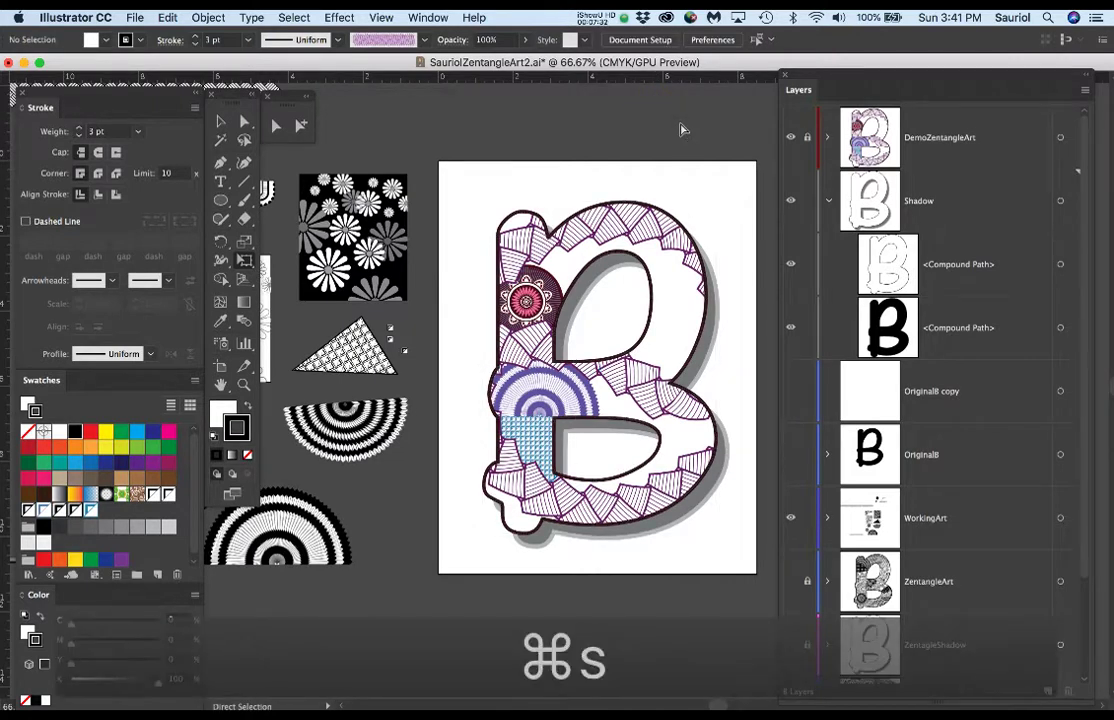